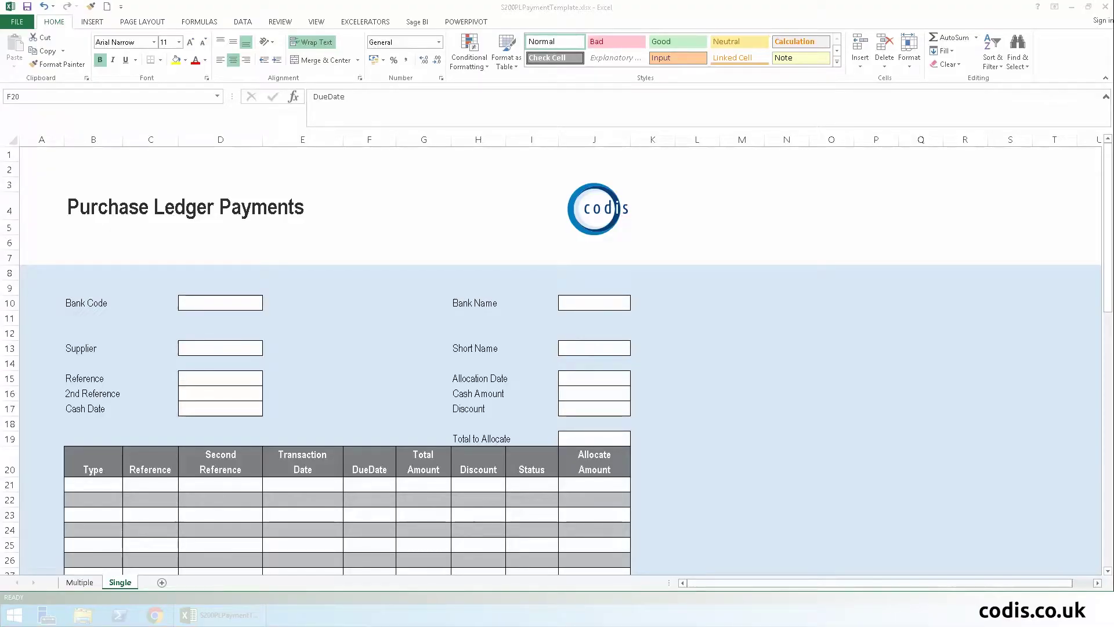
Log the Excelerator add-in into the Sage200Demo company from the Single sheet.
left_click(81, 582)
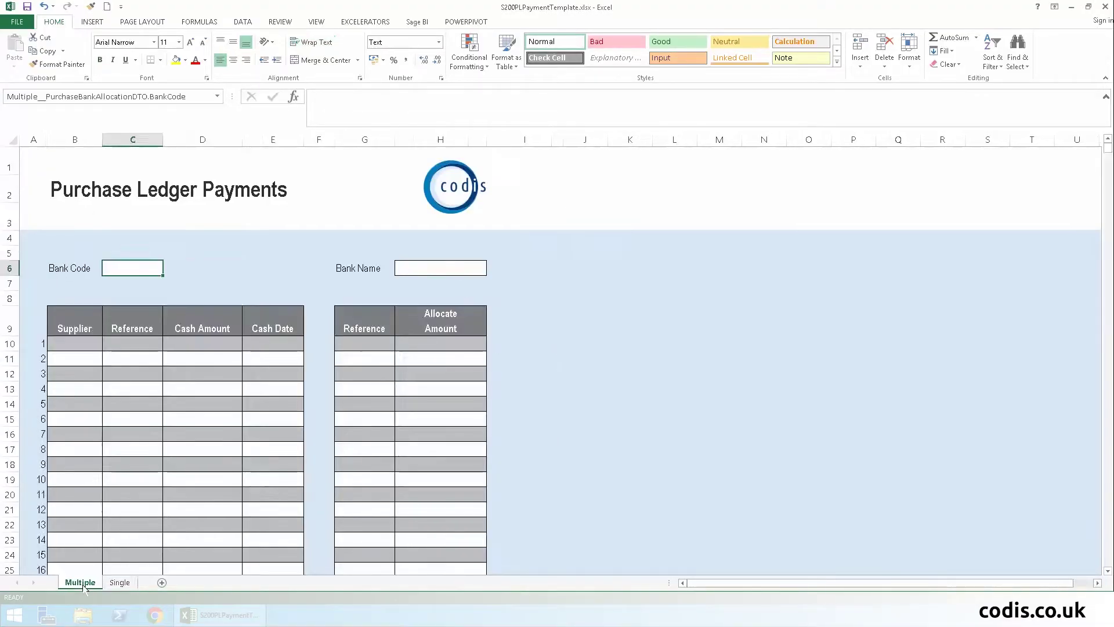
left_click(119, 583)
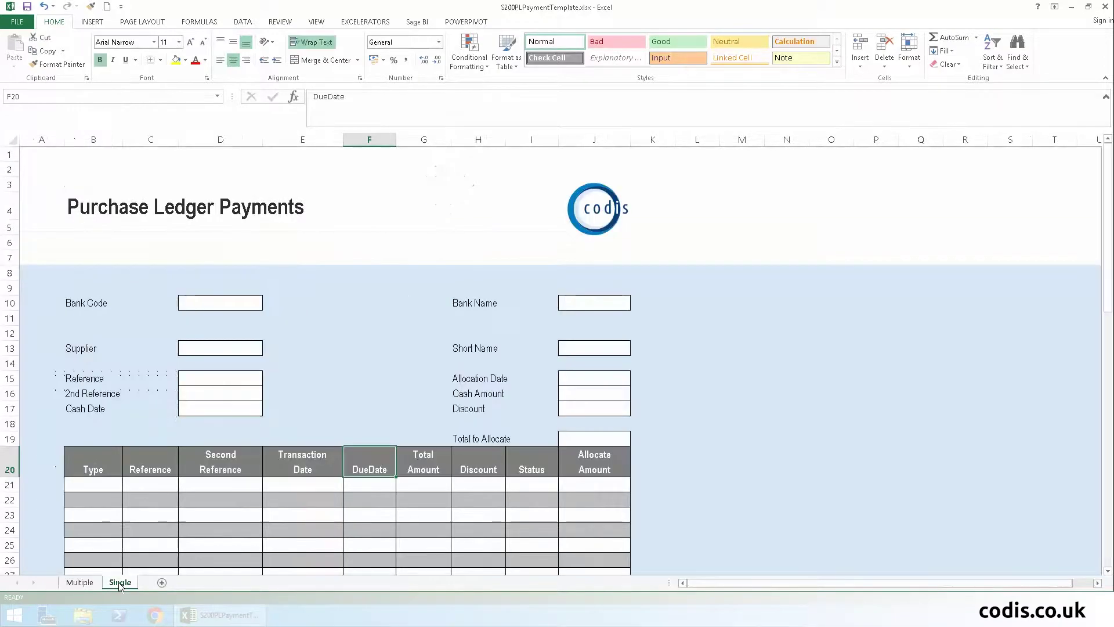
left_click(372, 23)
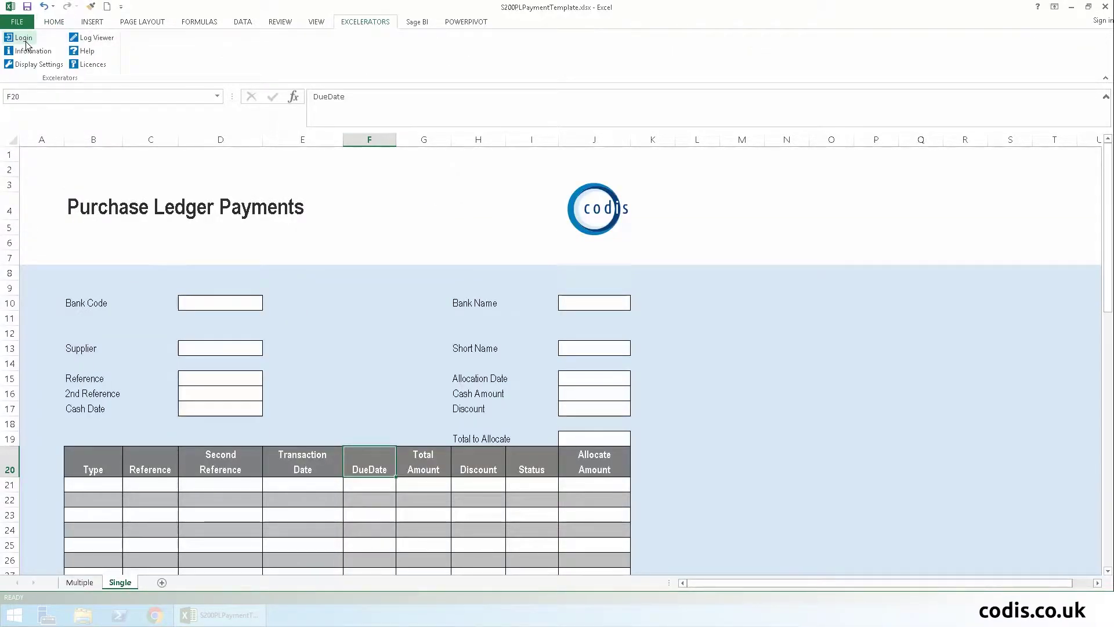
left_click(24, 38)
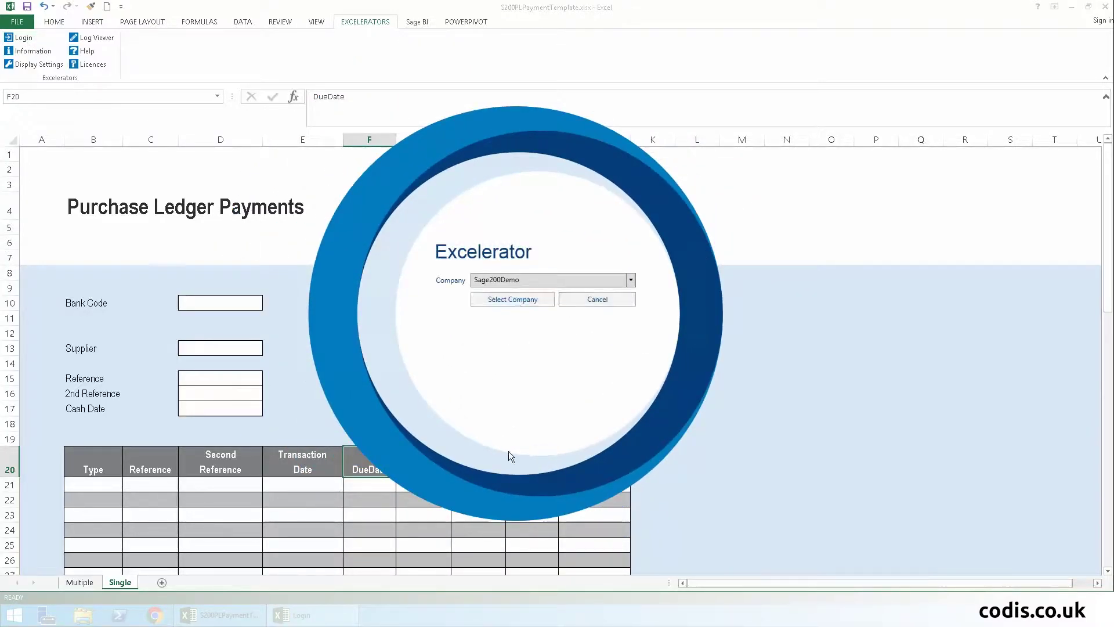
key("Return")
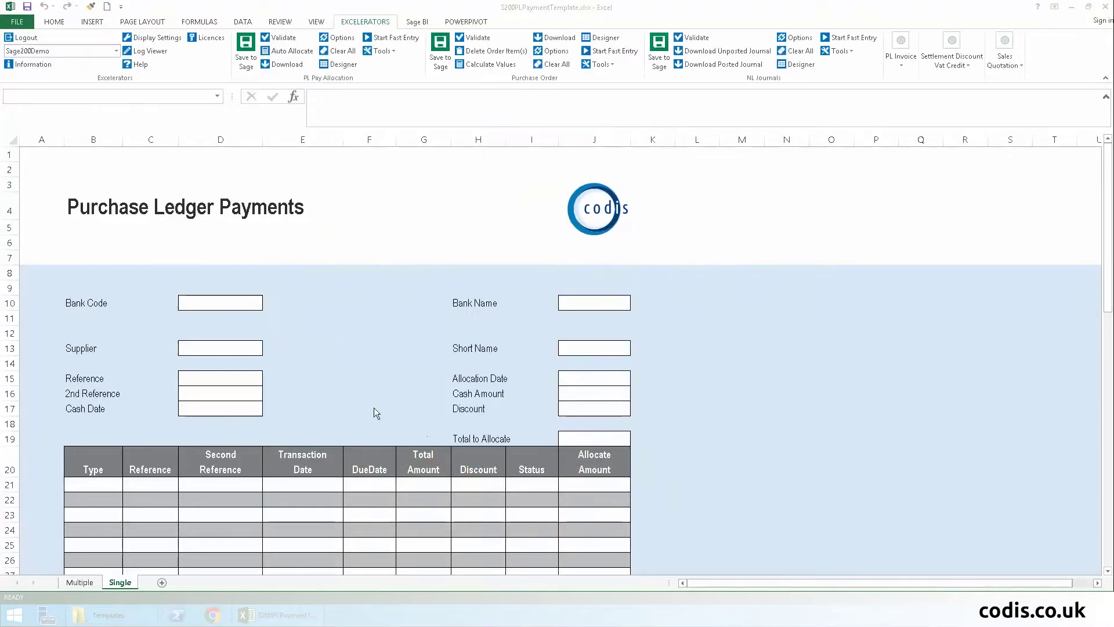
Set Bank Code in D10 to bank 1, Barclays Bank PLC, from the bank records list.
left_click(236, 301)
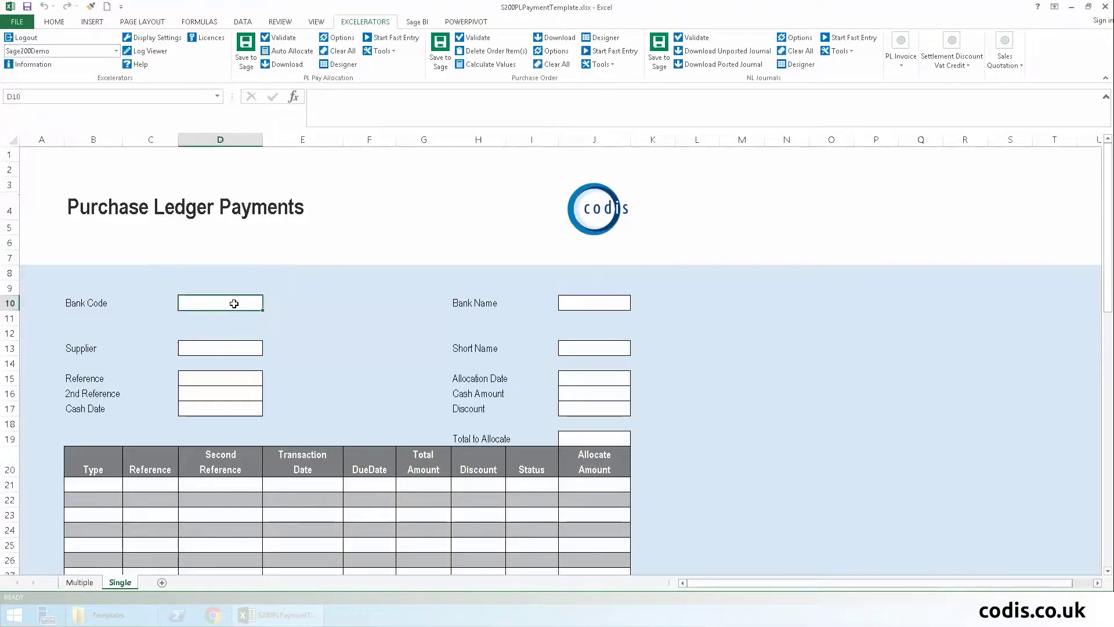
right_click(236, 300)
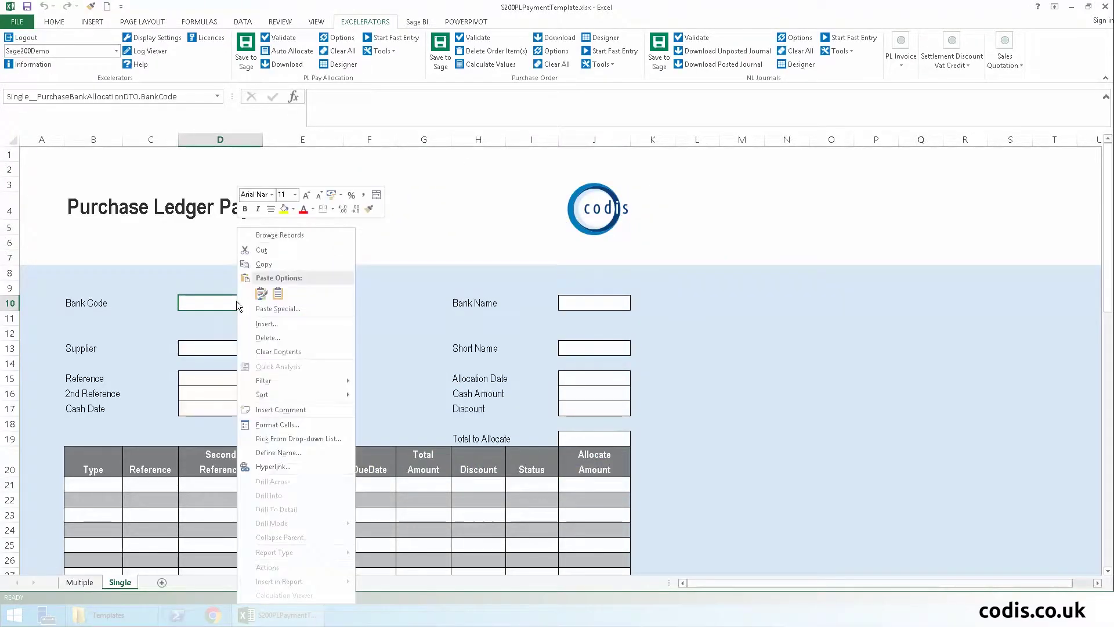
left_click(279, 234)
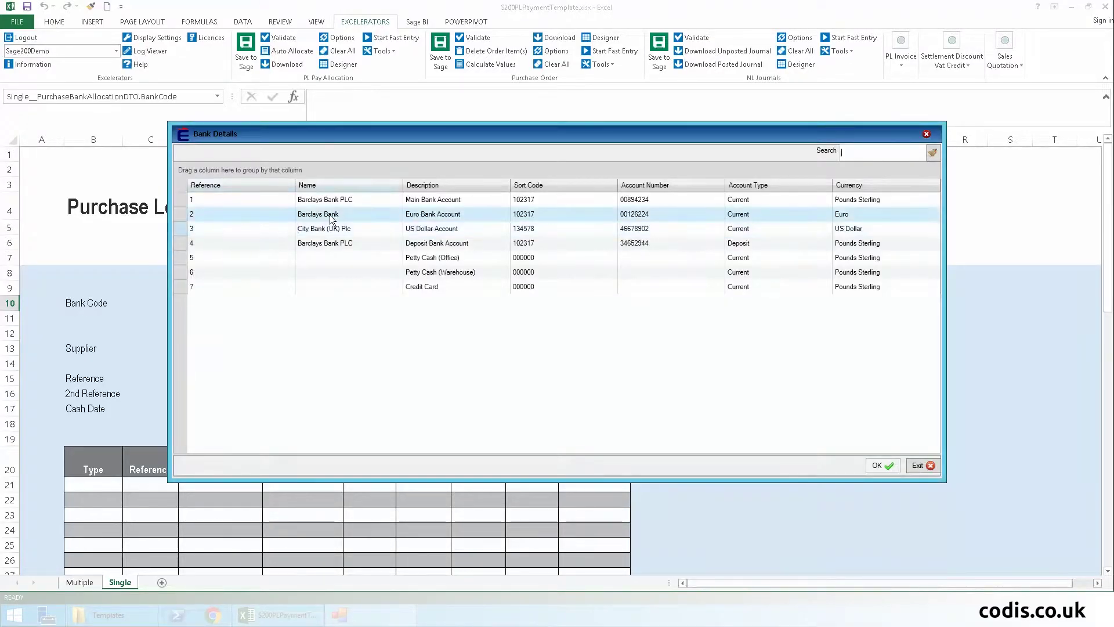
double_click(339, 199)
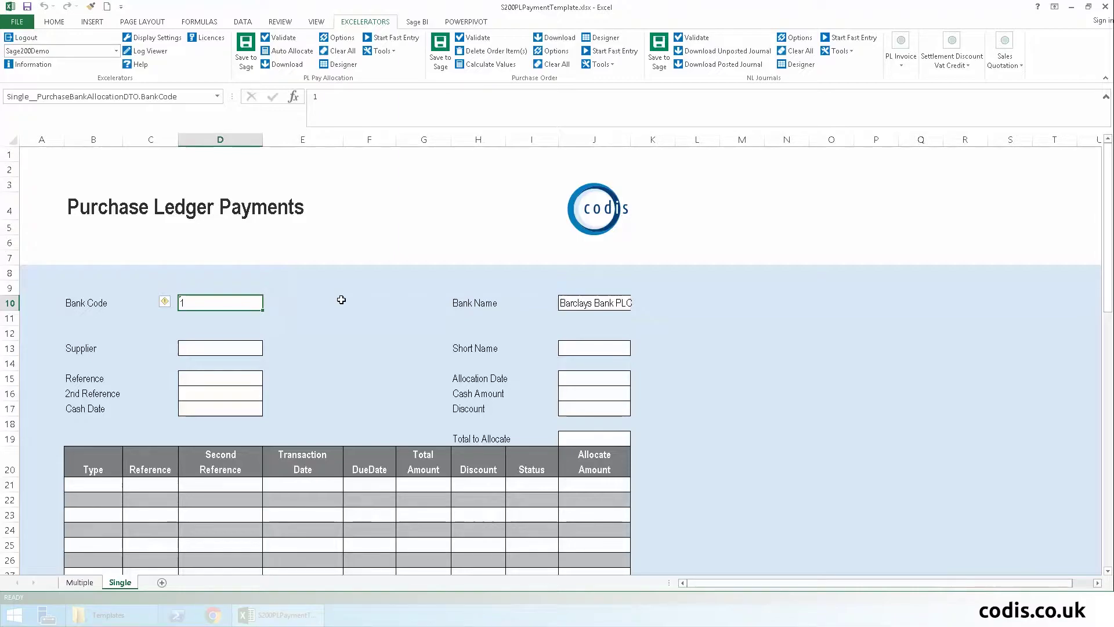
Choose supplier TEX001 (Tex Hardware Stores) in D13 and clear the sheet to load its invoices.
left_click(223, 347)
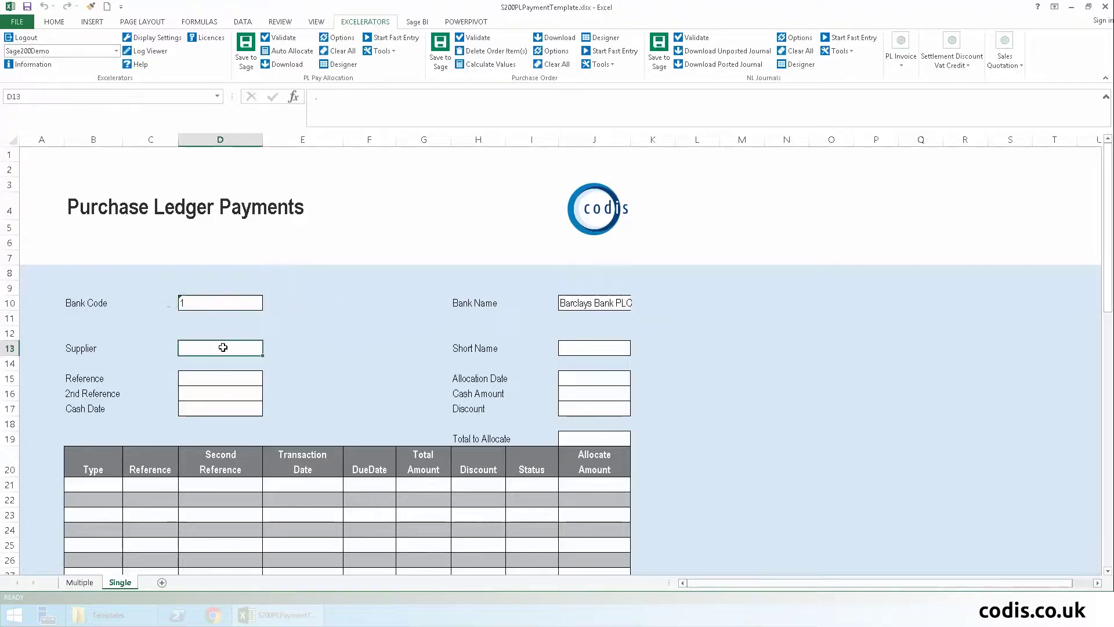
right_click(223, 346)
left_click(253, 238)
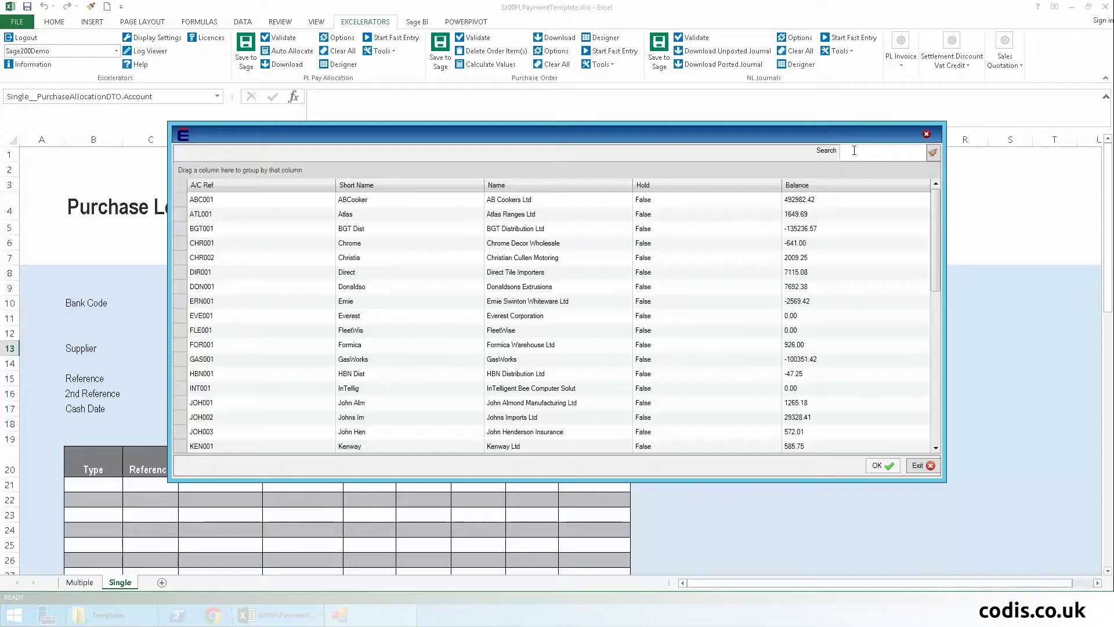
left_click(854, 150)
type("Tex")
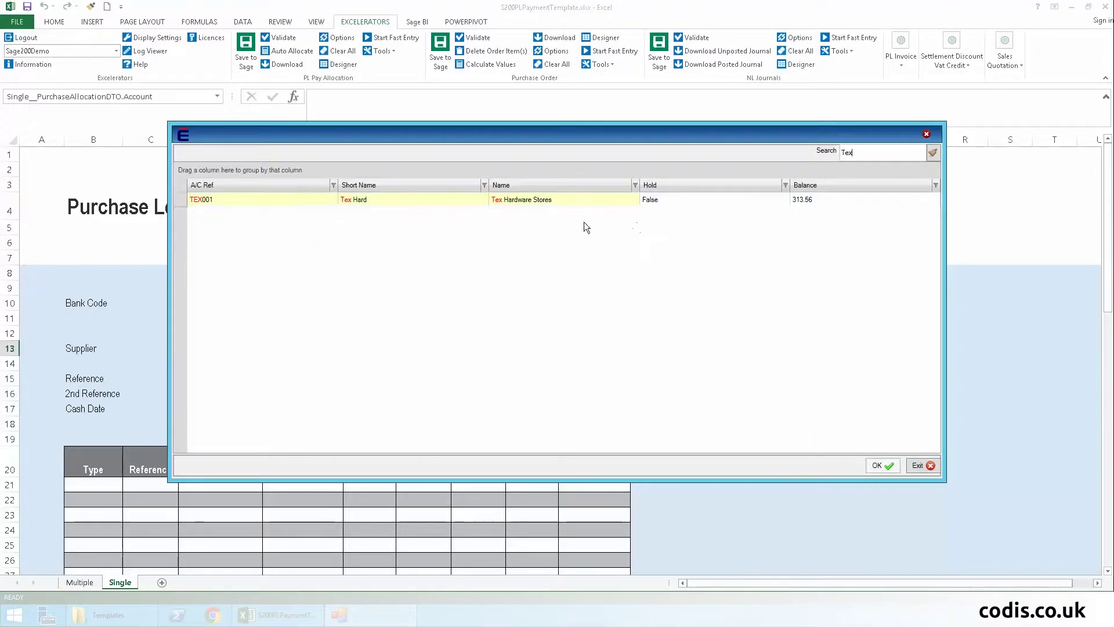
double_click(464, 204)
left_click(593, 305)
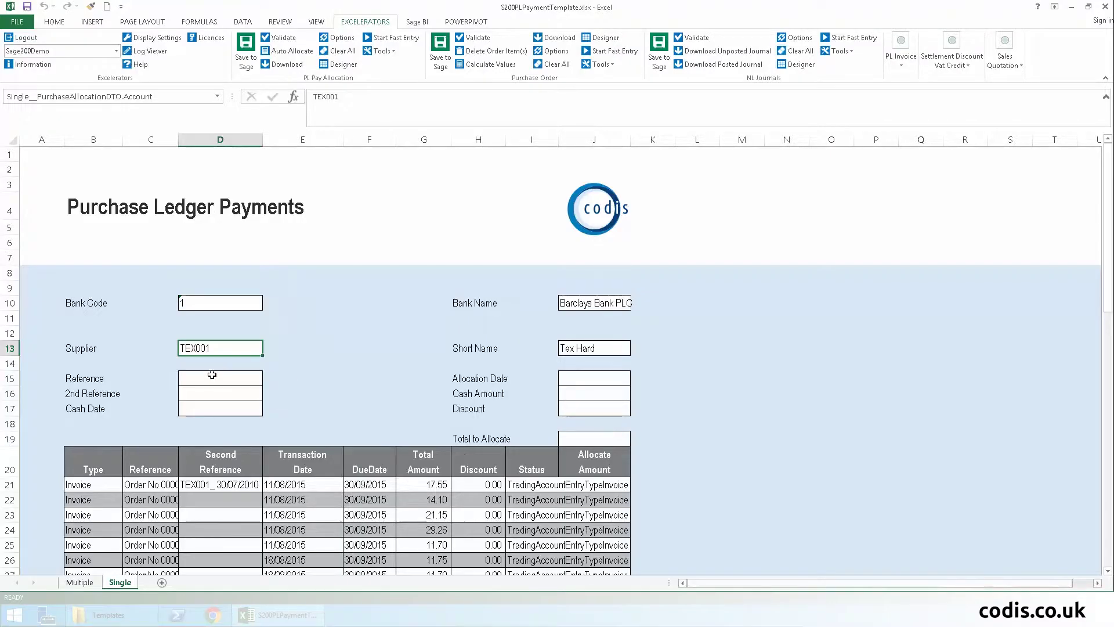
Enter the references TEX467 and TEXINV467.
left_click(198, 174)
type("TEX467")
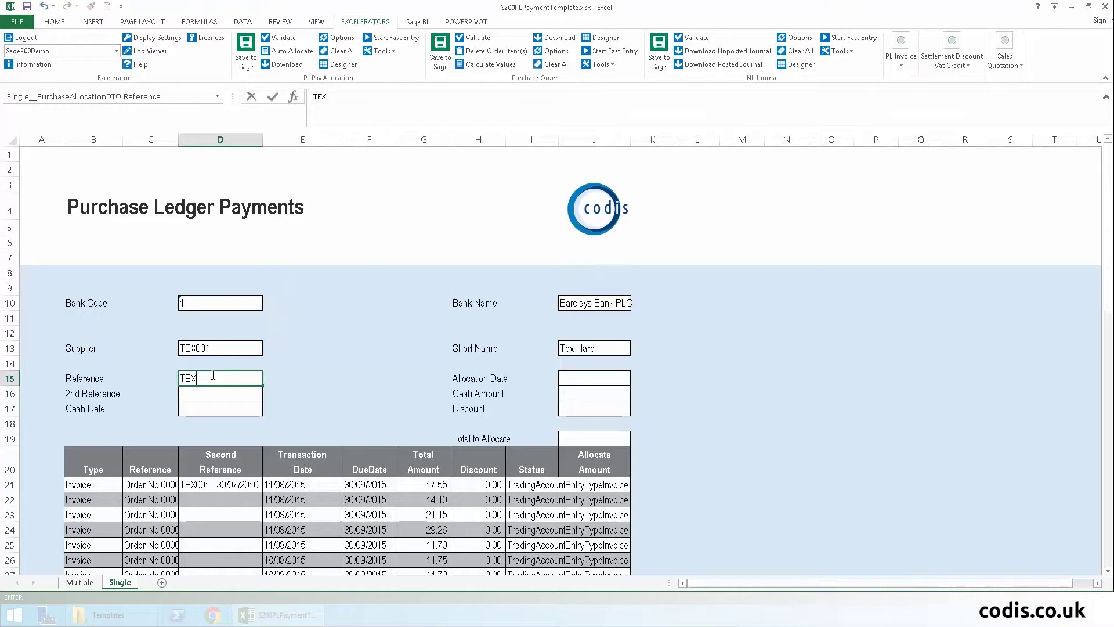
left_click(203, 394)
type("TEXINV467")
Set both the Cash Date and Allocation Date to 01/05/2016.
right_click(207, 411)
left_click(248, 42)
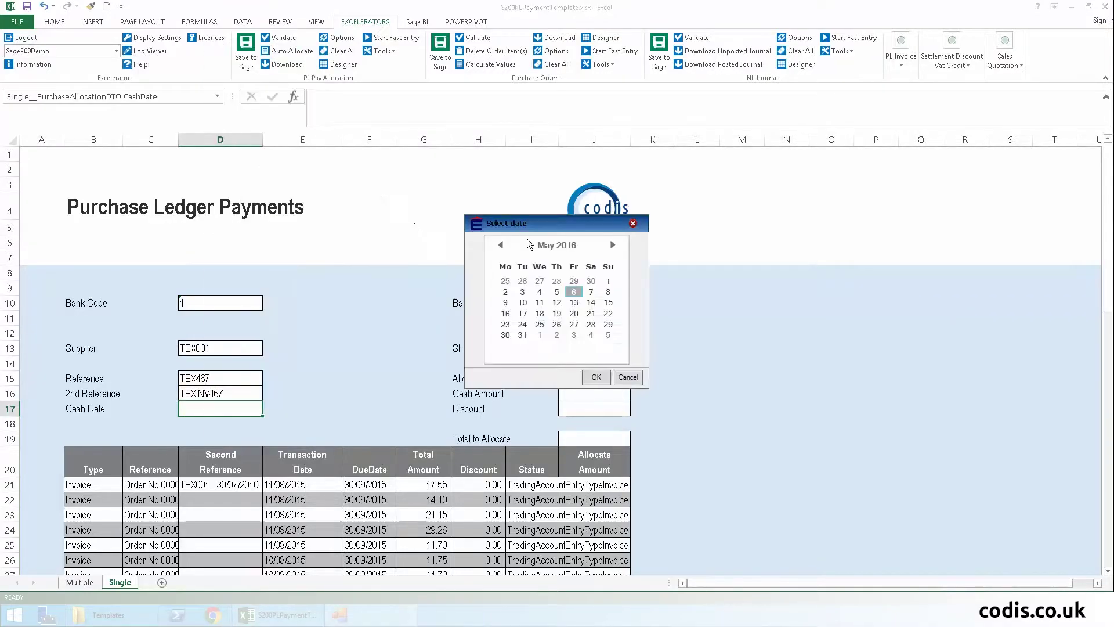
left_click(609, 283)
left_click(592, 375)
left_click(587, 379)
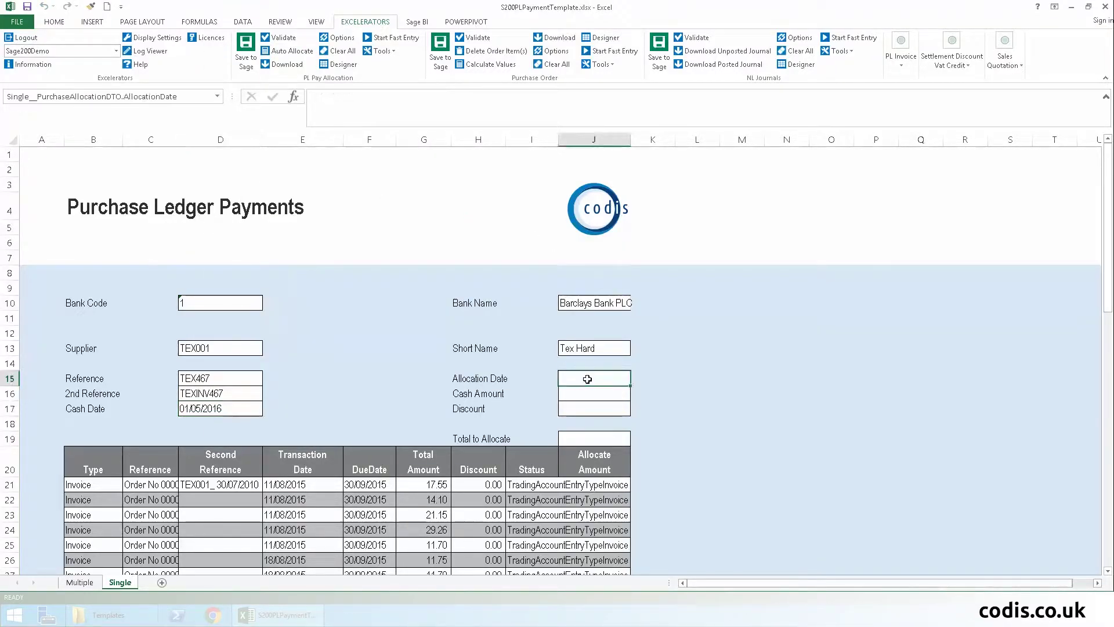
right_click(587, 380)
left_click(639, 12)
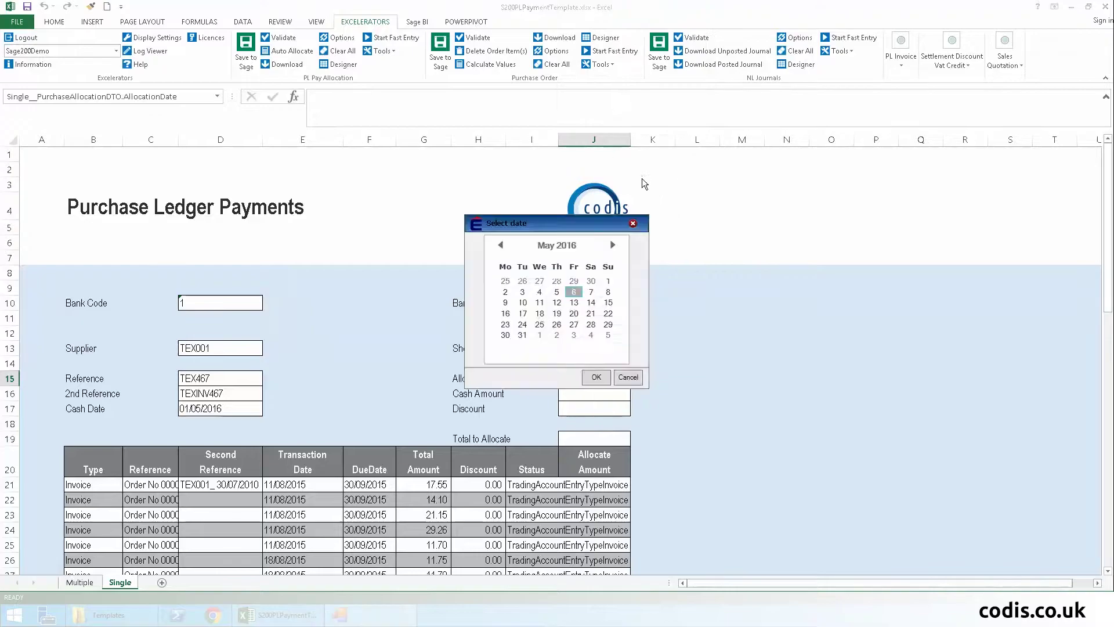
double_click(610, 284)
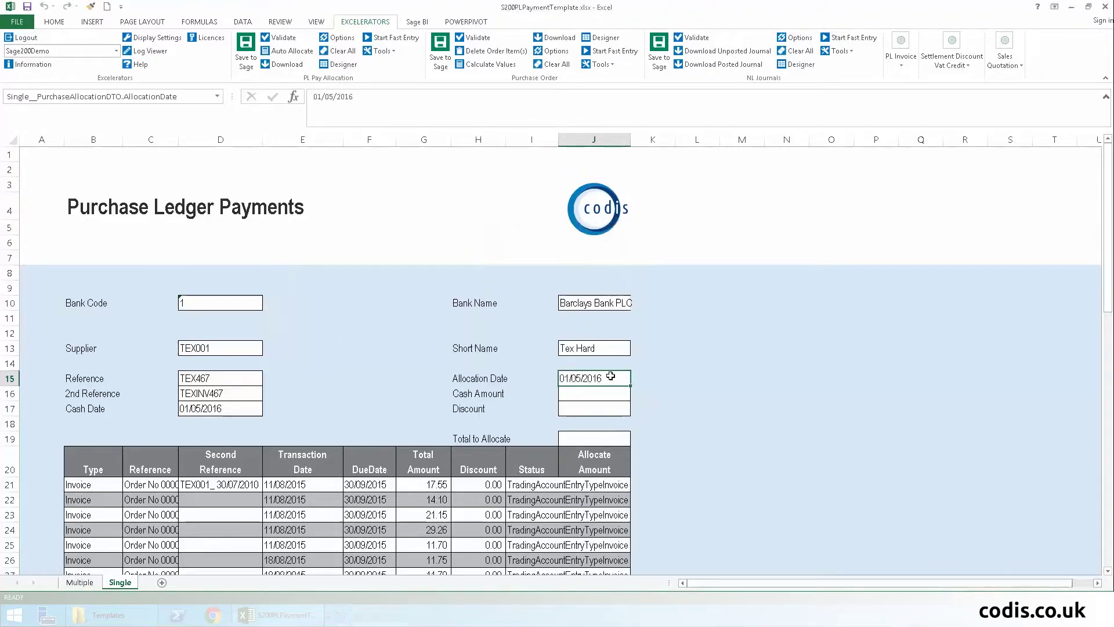
Enter cash amount 5, discount 0 and total to allocate 5.
left_click(598, 393)
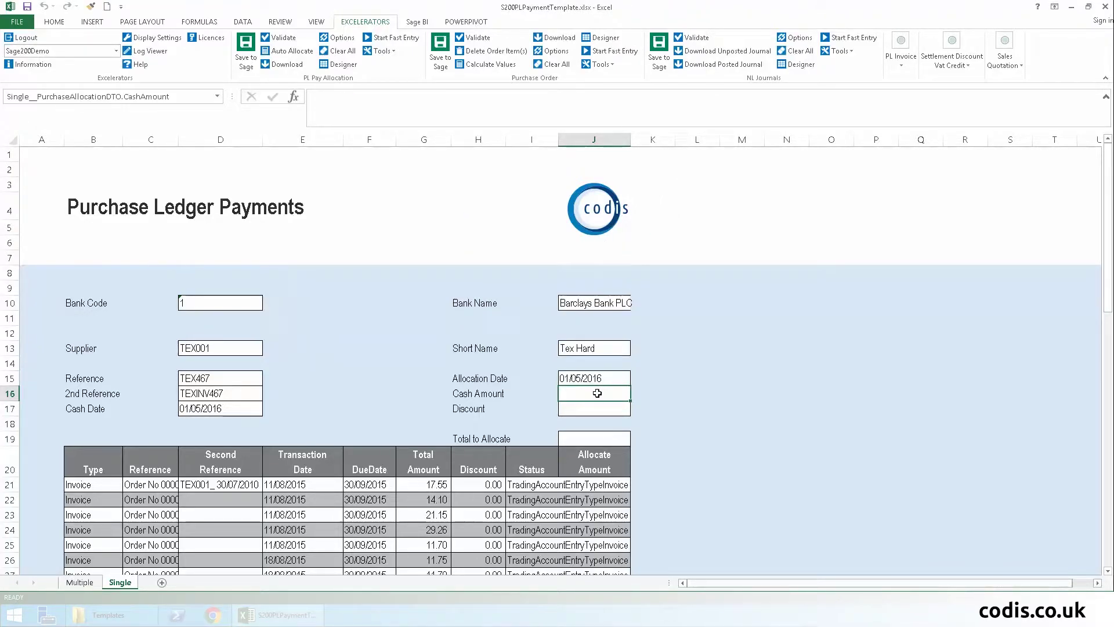
type("5")
left_click(588, 411)
type("0")
left_click(586, 435)
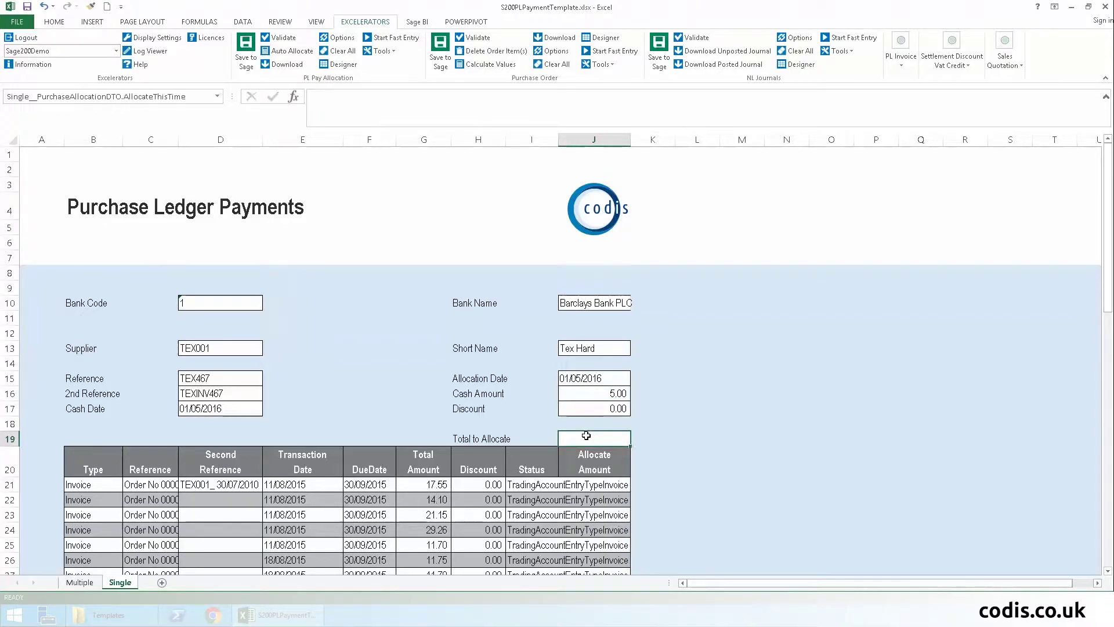
type("5")
Replace the manual 2.50 allocations with Auto Allocate, putting 5.00 on the first invoice.
left_click(583, 485)
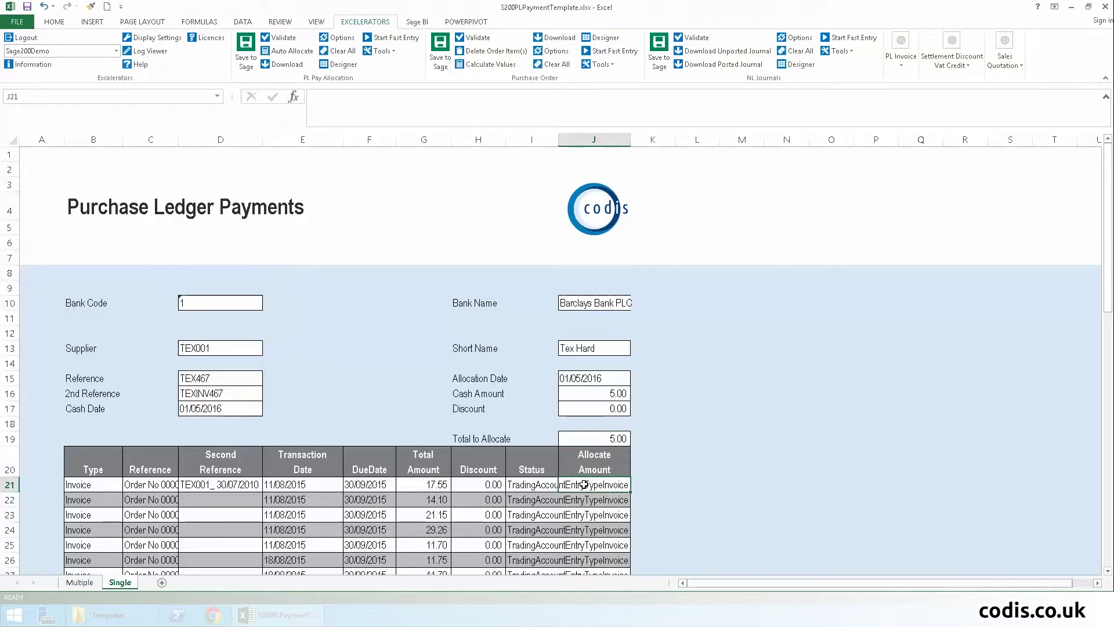
type("2.50")
key("Return")
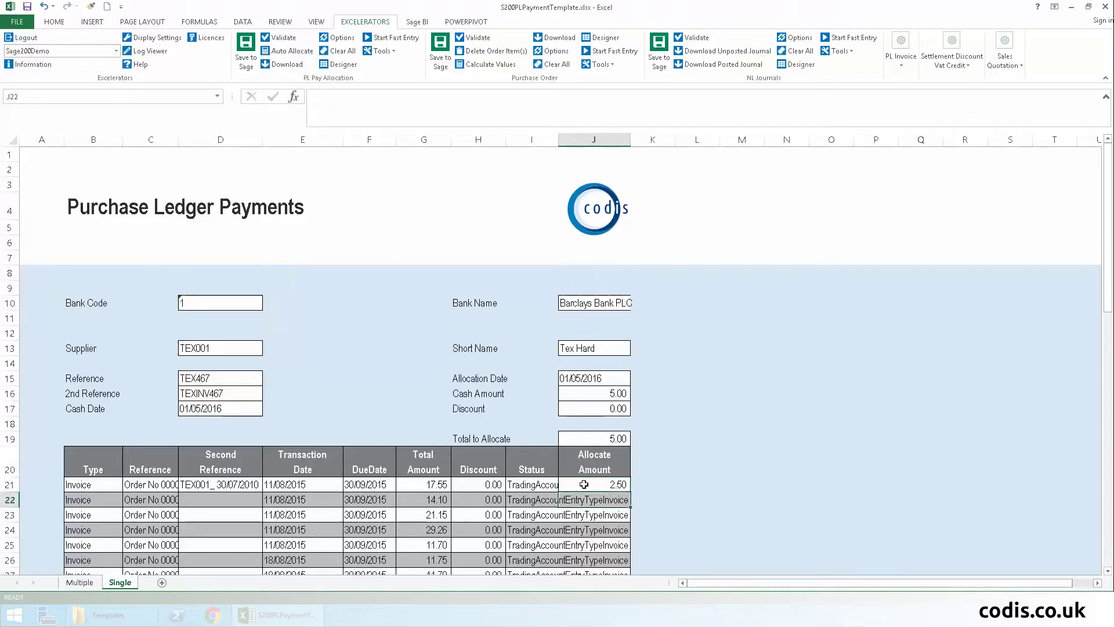
type("2.50")
left_click(614, 499)
key("Delete")
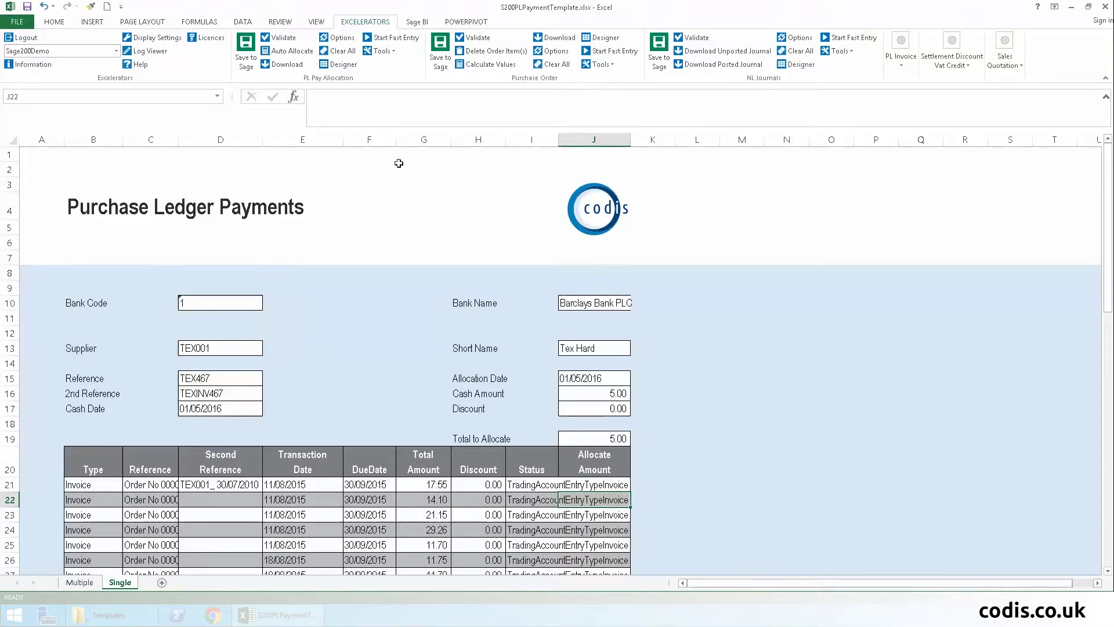
left_click(301, 56)
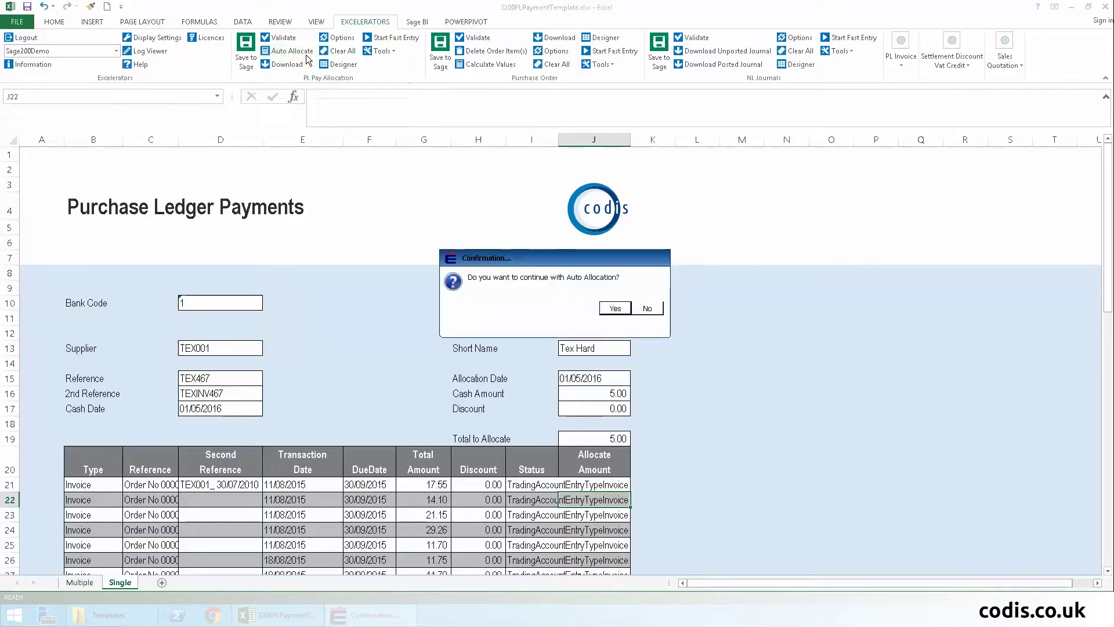
left_click(615, 307)
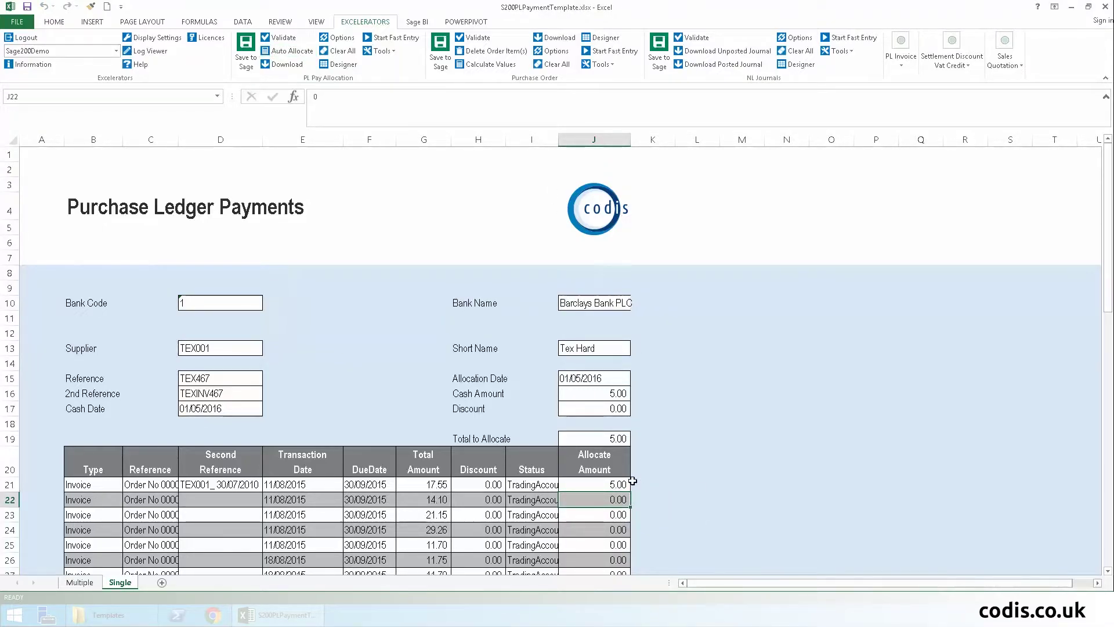
Validate the TEX001 allocation with no errors and save it to Sage200Demo.
left_click(280, 39)
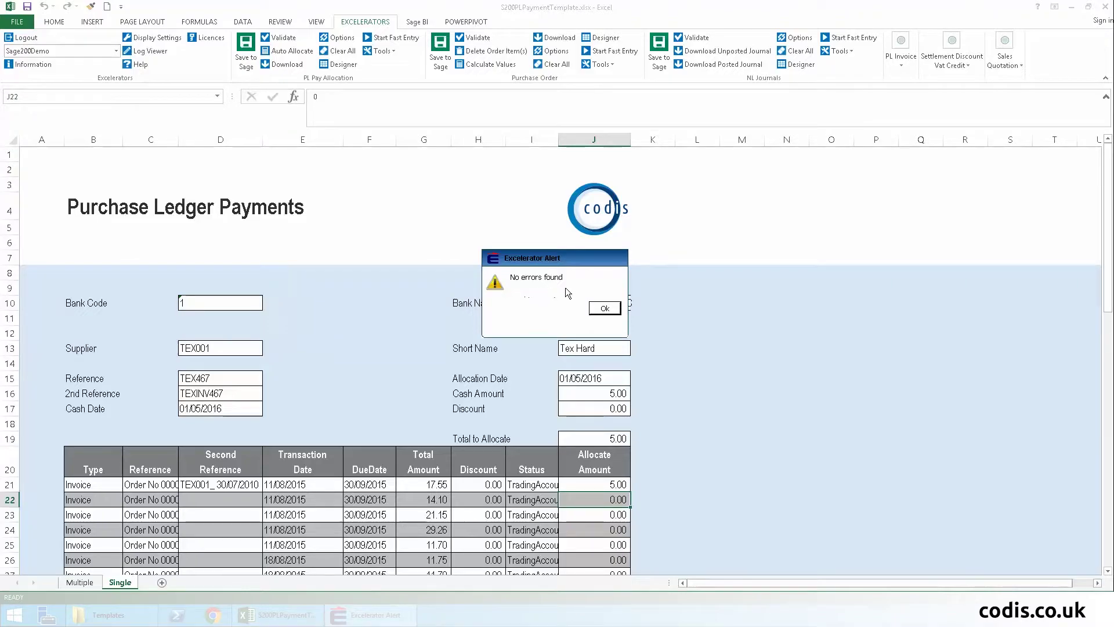
left_click(605, 308)
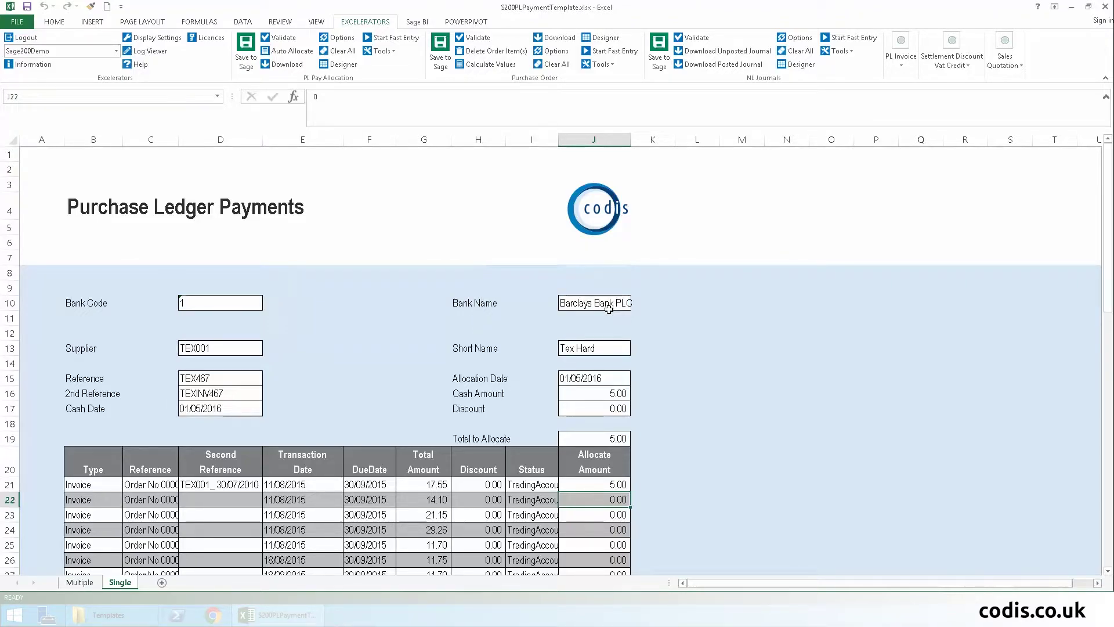
left_click(248, 60)
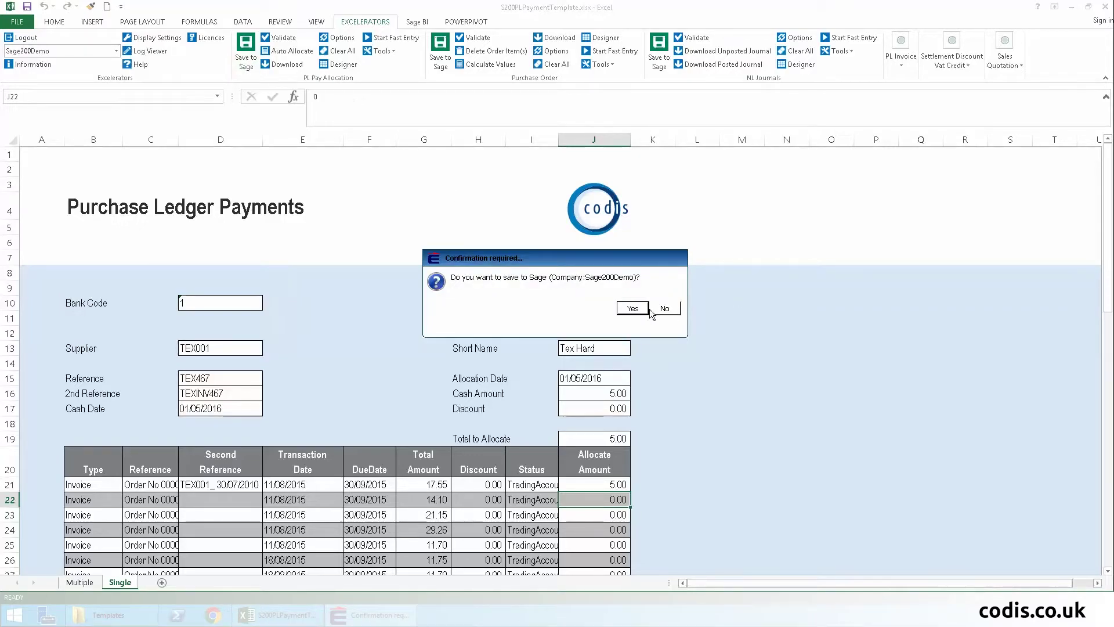
left_click(632, 308)
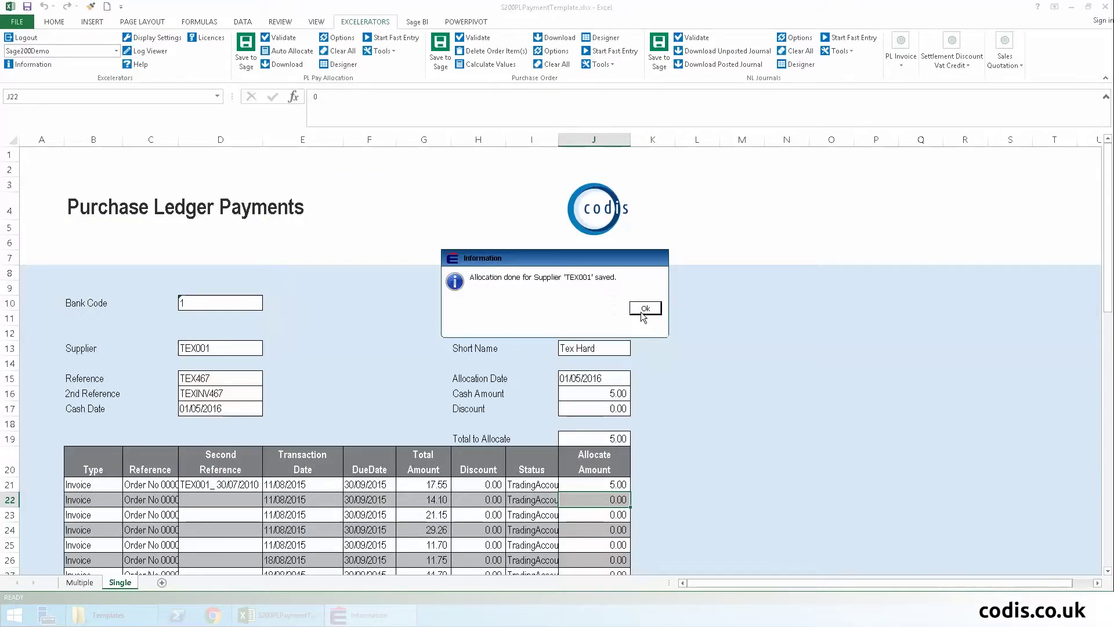
Show all of Tex Hardware Stores' transactions, maximised, to find payment TEX467 in Sage 200.
left_click(644, 311)
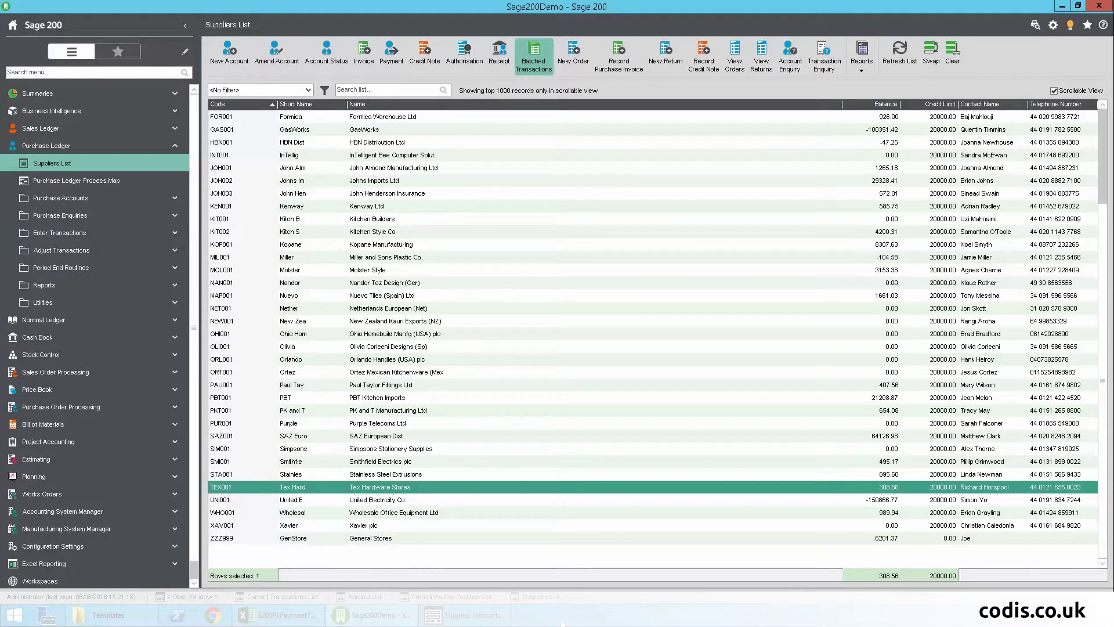
double_click(386, 484)
left_click(726, 94)
left_click(29, 432)
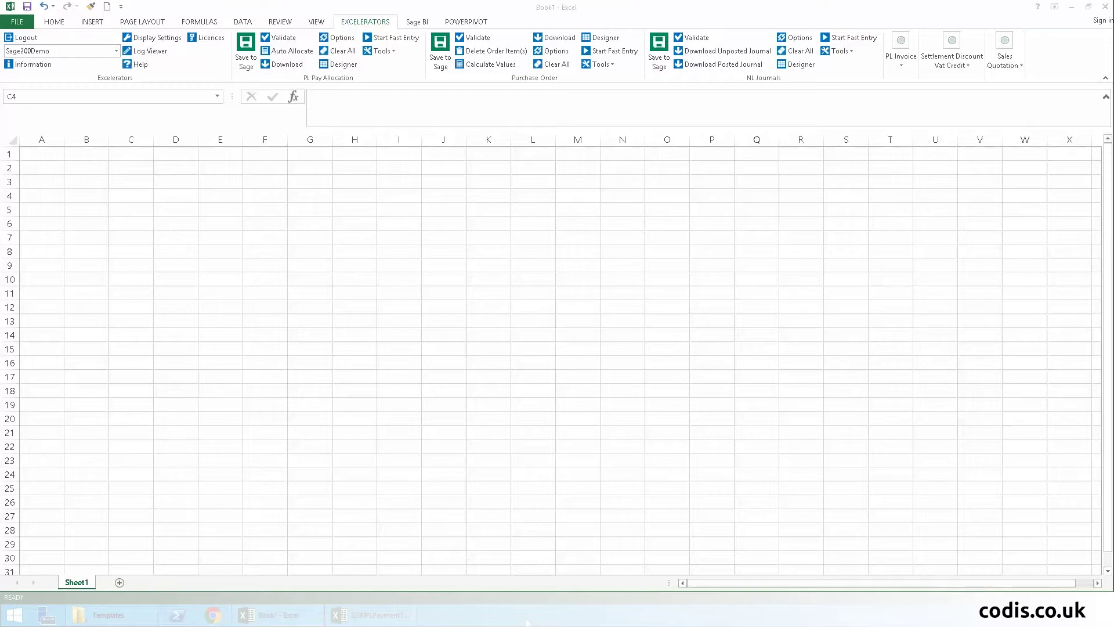
Open the PL Pay Allocation Designer with Bank, Receipt and Allocation Details expanded, range size 300.
left_click(343, 65)
left_click(862, 219)
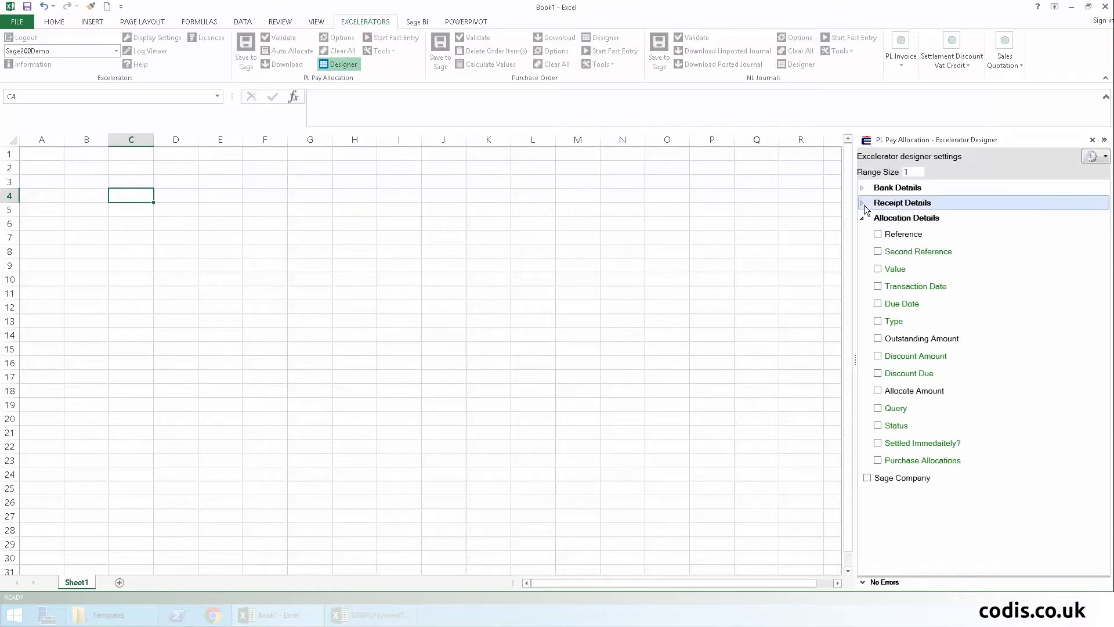
left_click(862, 203)
left_click(862, 188)
scroll(1096, 281, "down", 3)
scroll(1097, 281, "up", 3)
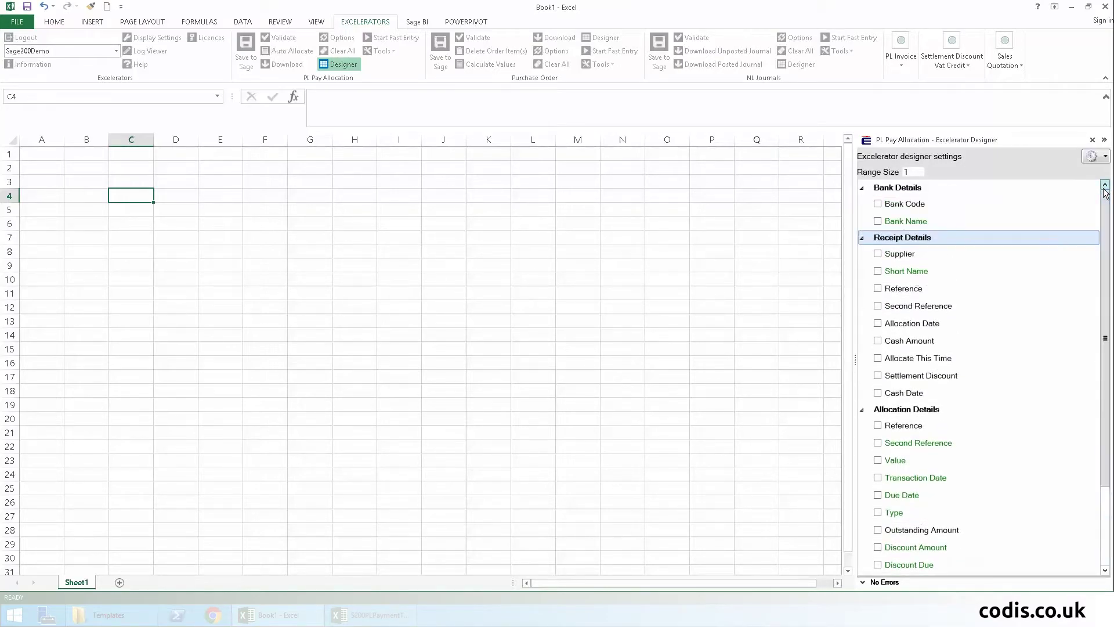
double_click(922, 175)
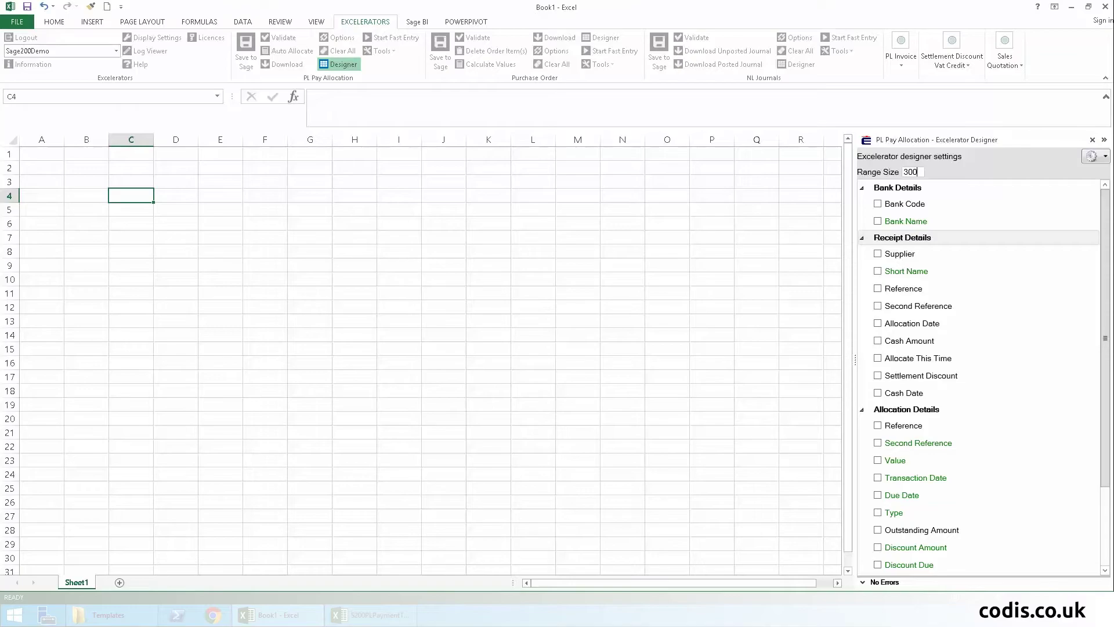
Add Bank Code and Bank Name, then Supplier, Reference, Cash Amount and Cash Date columns from C8.
left_click(877, 204)
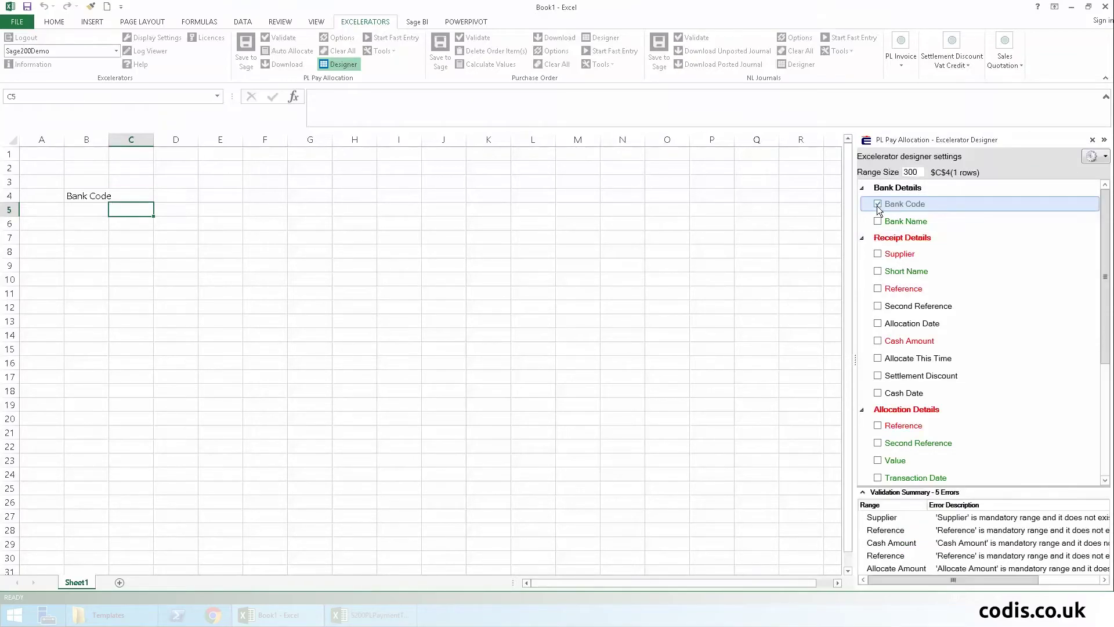
left_click(877, 222)
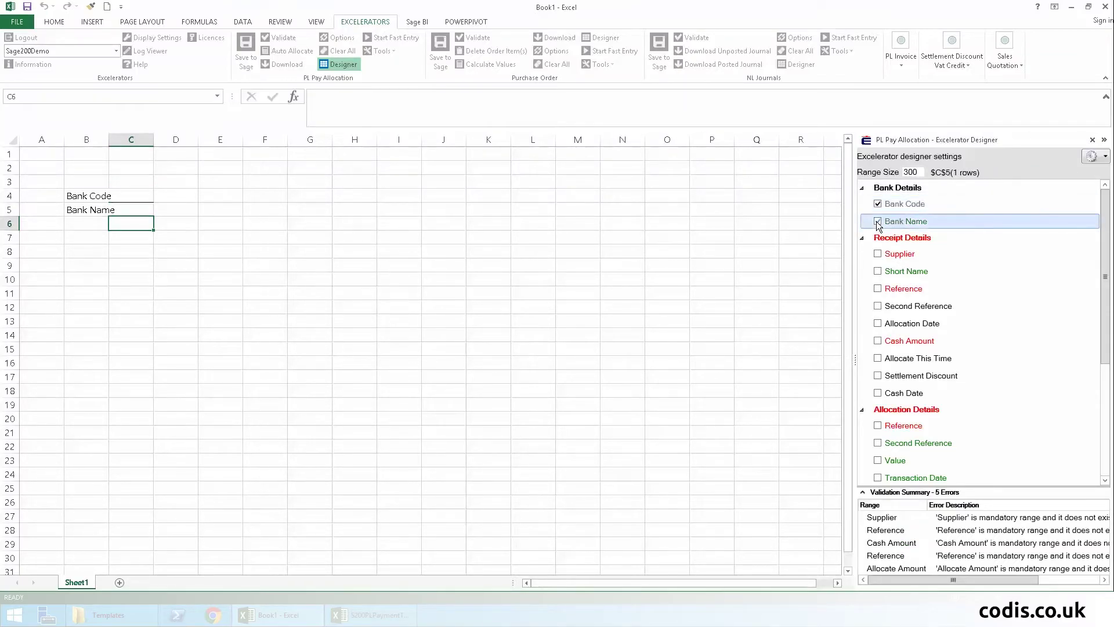
left_click(124, 248)
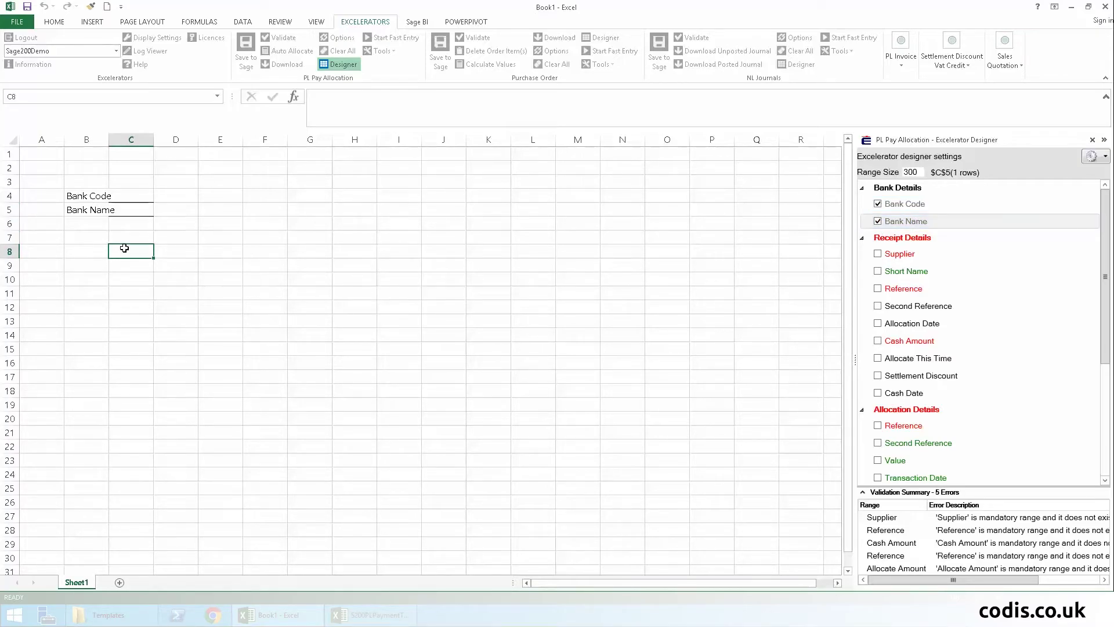
left_click(878, 254)
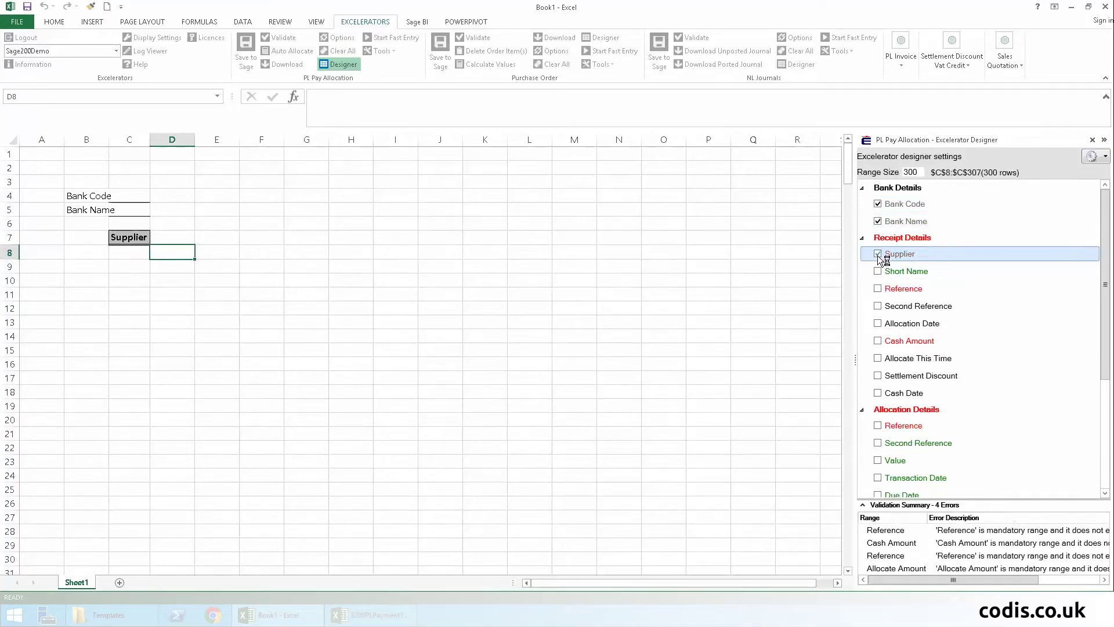
left_click(877, 289)
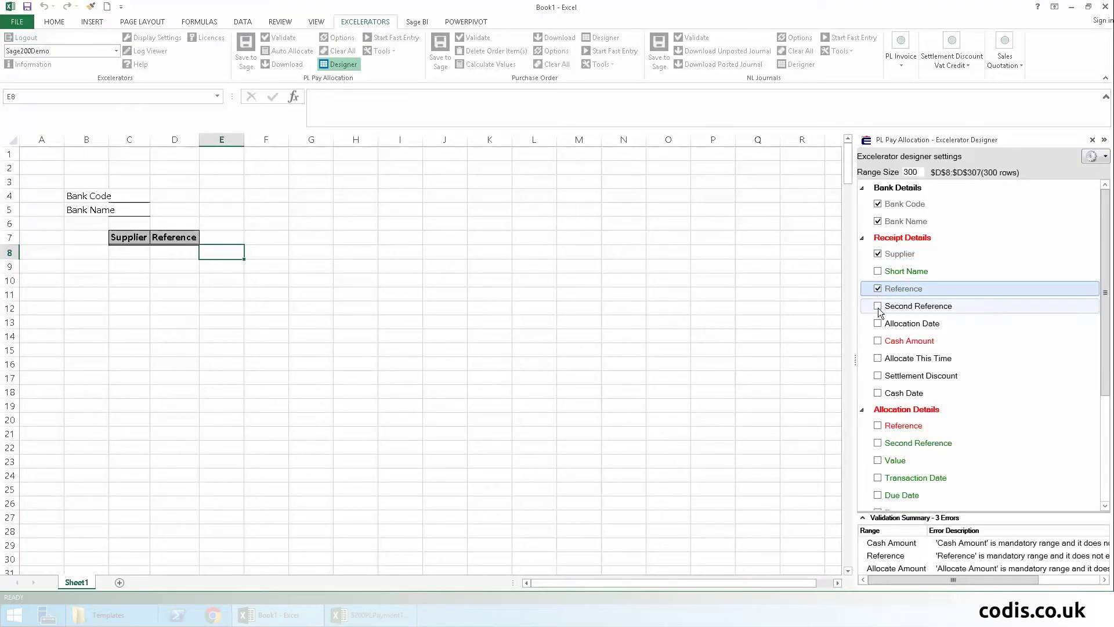
left_click(877, 342)
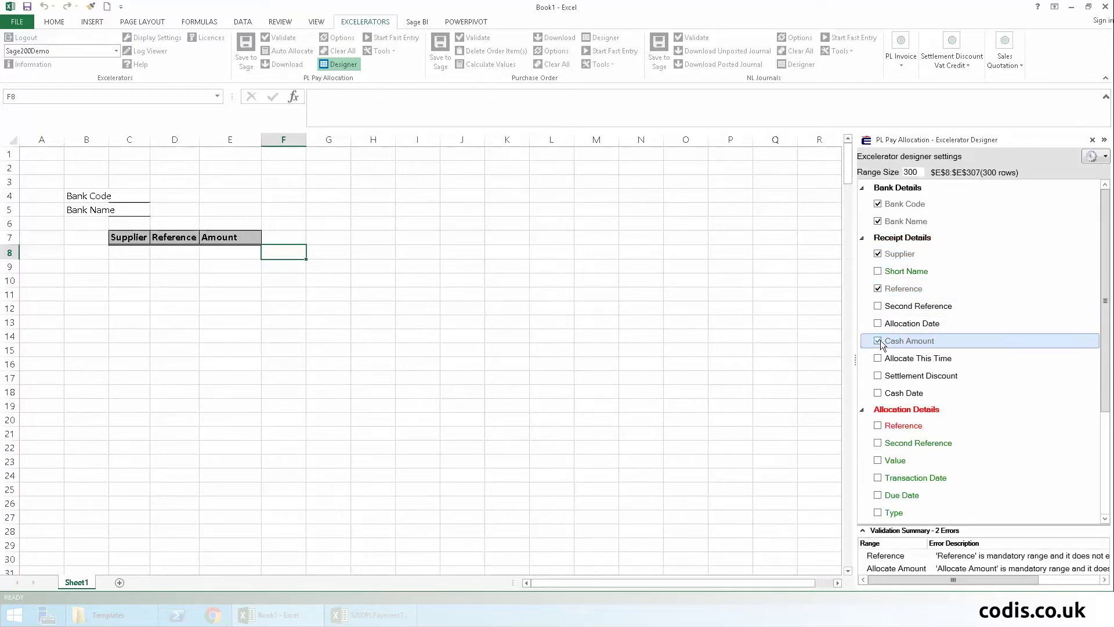
left_click(878, 394)
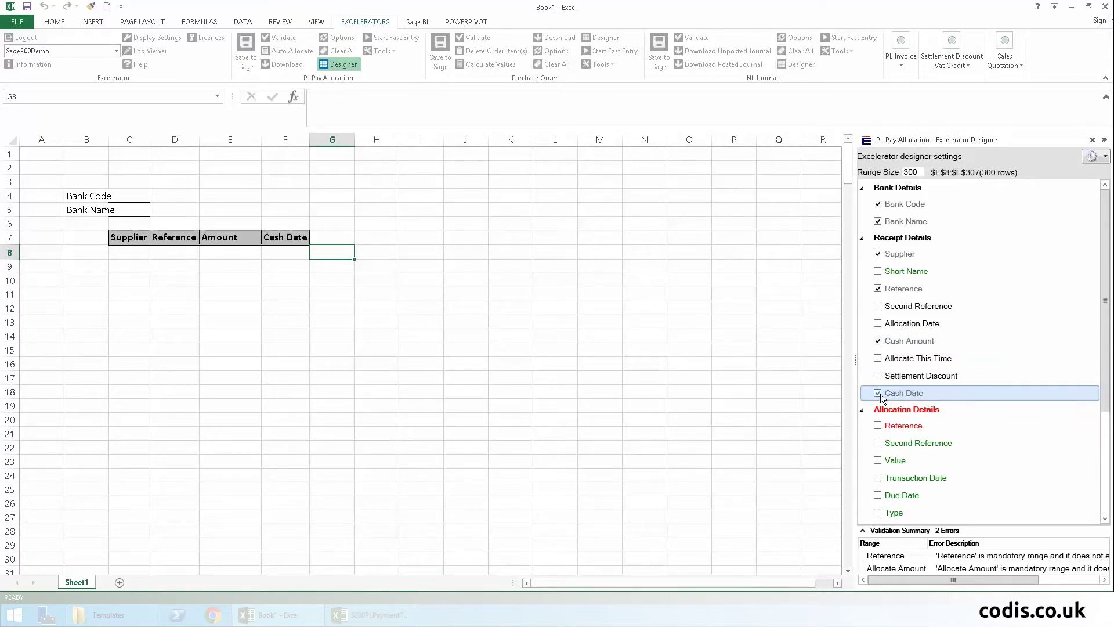
Add the allocation Reference, Allocate Amount and Outstanding Amount columns and close the designer.
left_click(878, 427)
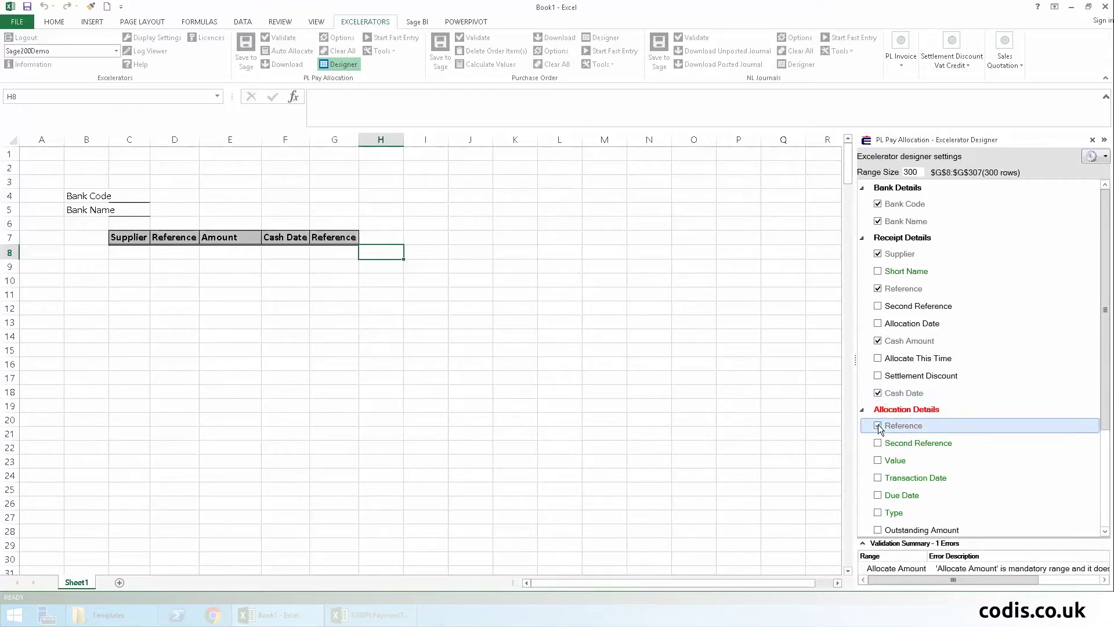
scroll(1086, 417, "down", 2)
left_click(878, 479)
left_click(878, 427)
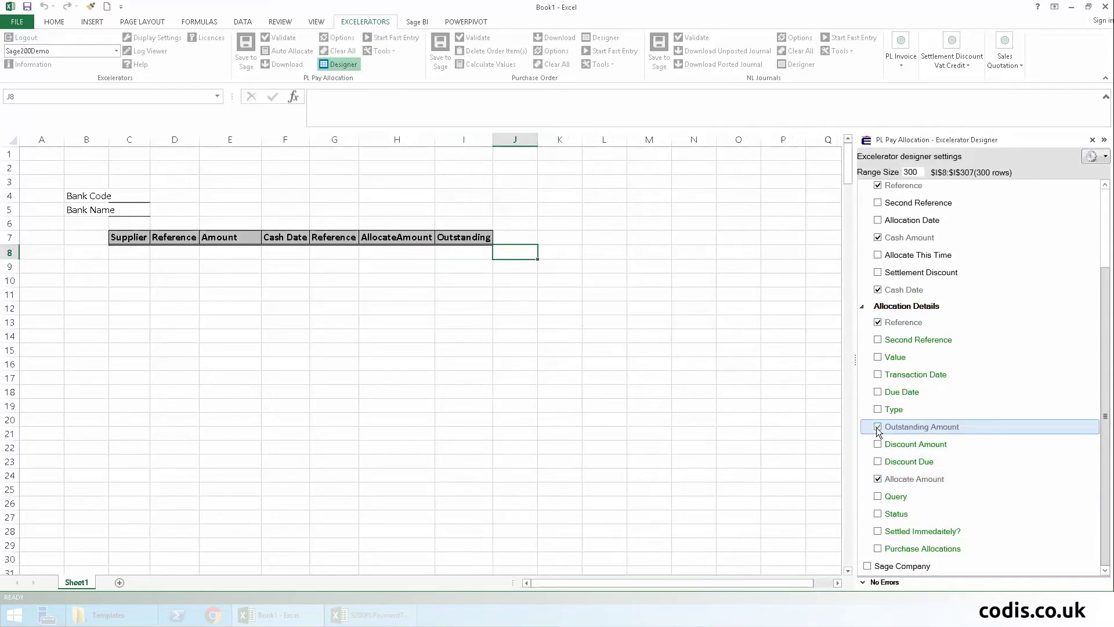
left_click(1091, 142)
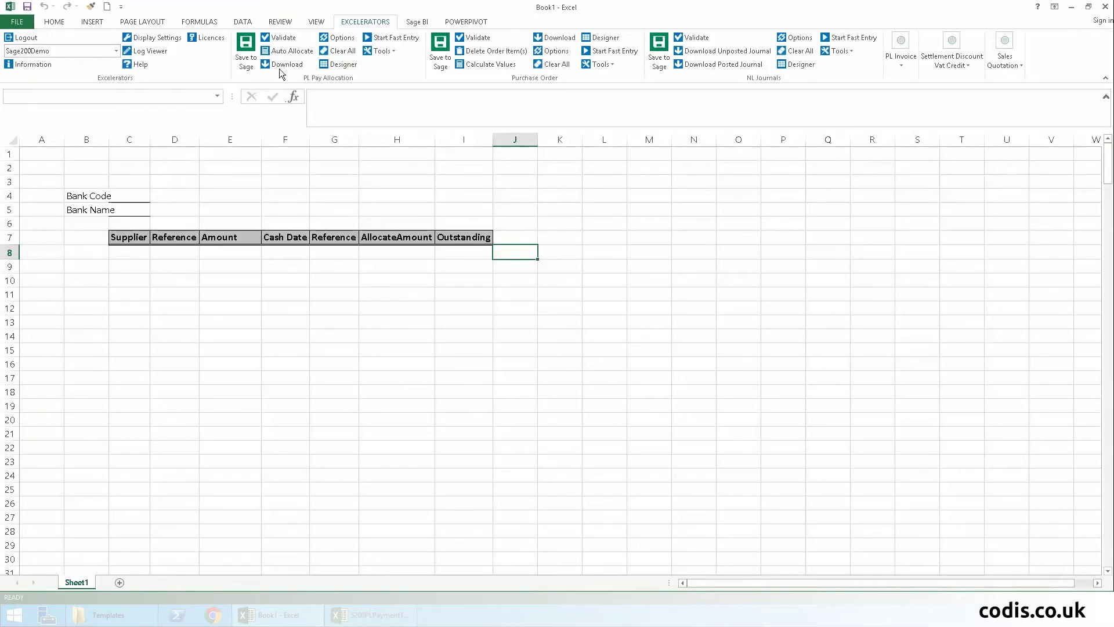
Download supplier TEX001's outstanding orders into the cleared template.
left_click(276, 67)
left_click(853, 153)
type("tex")
double_click(360, 201)
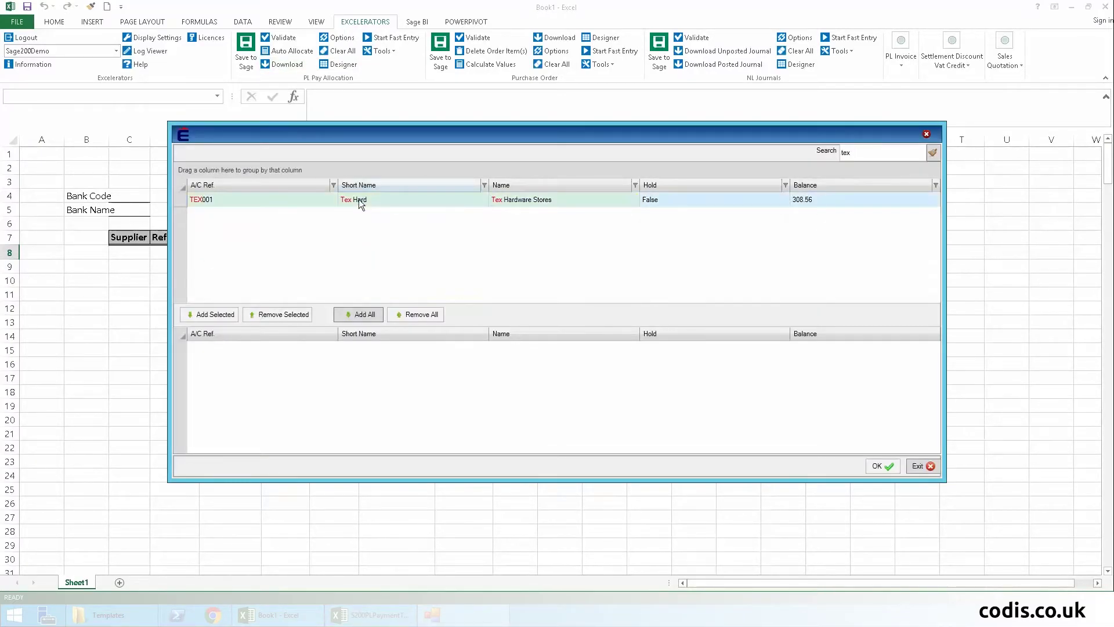
left_click(882, 466)
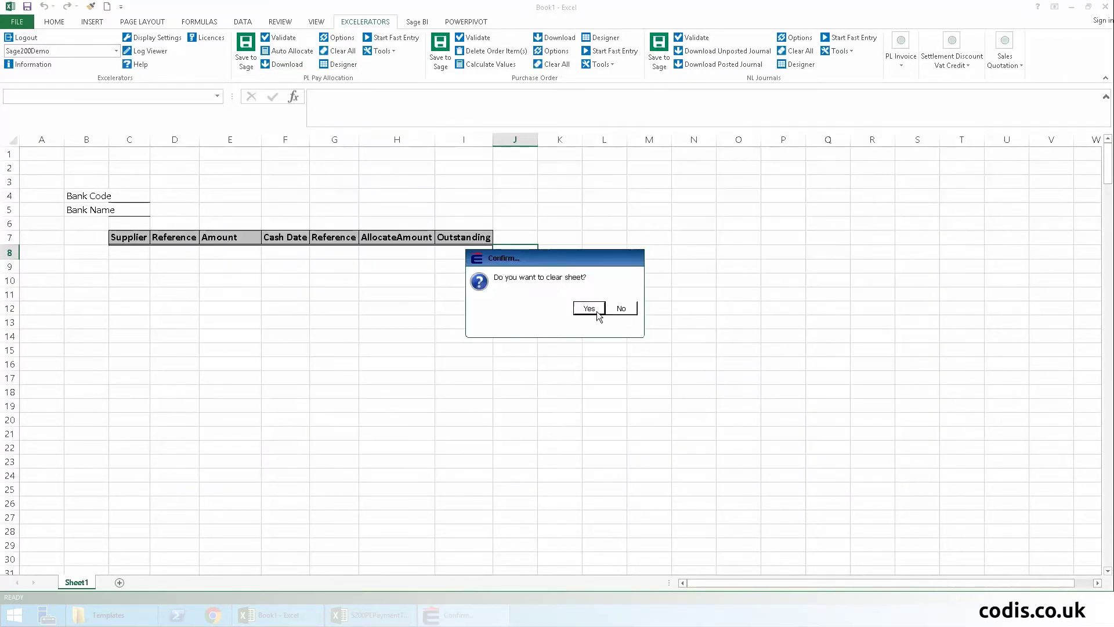
left_click(595, 311)
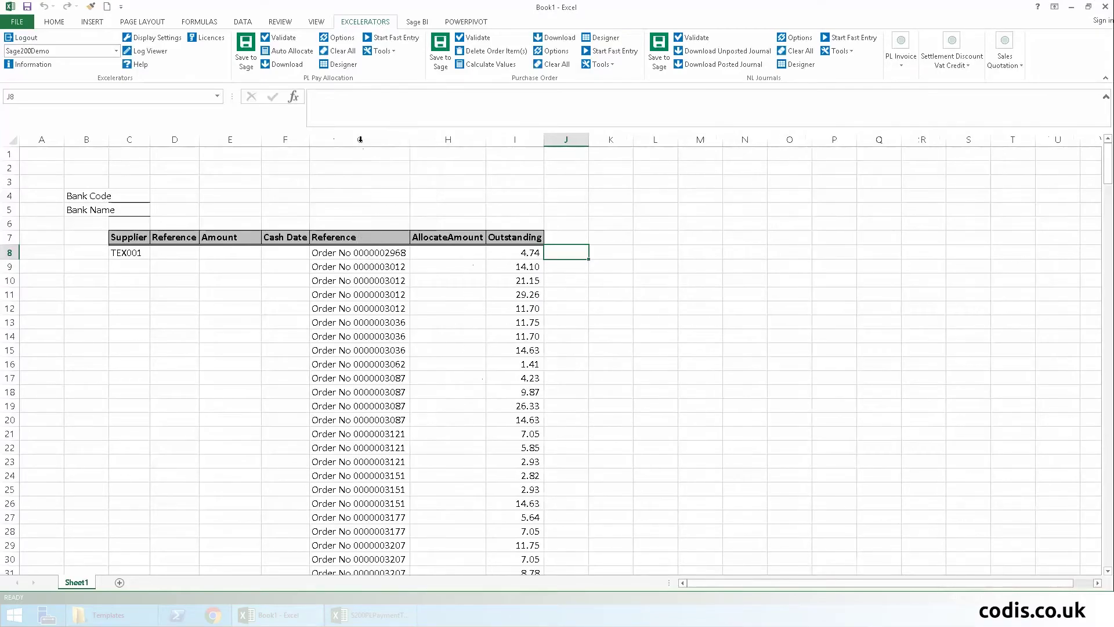
Set Bank Code in C4 to bank 1, Barclays Bank PLC.
left_click(140, 196)
right_click(139, 196)
left_click(176, 203)
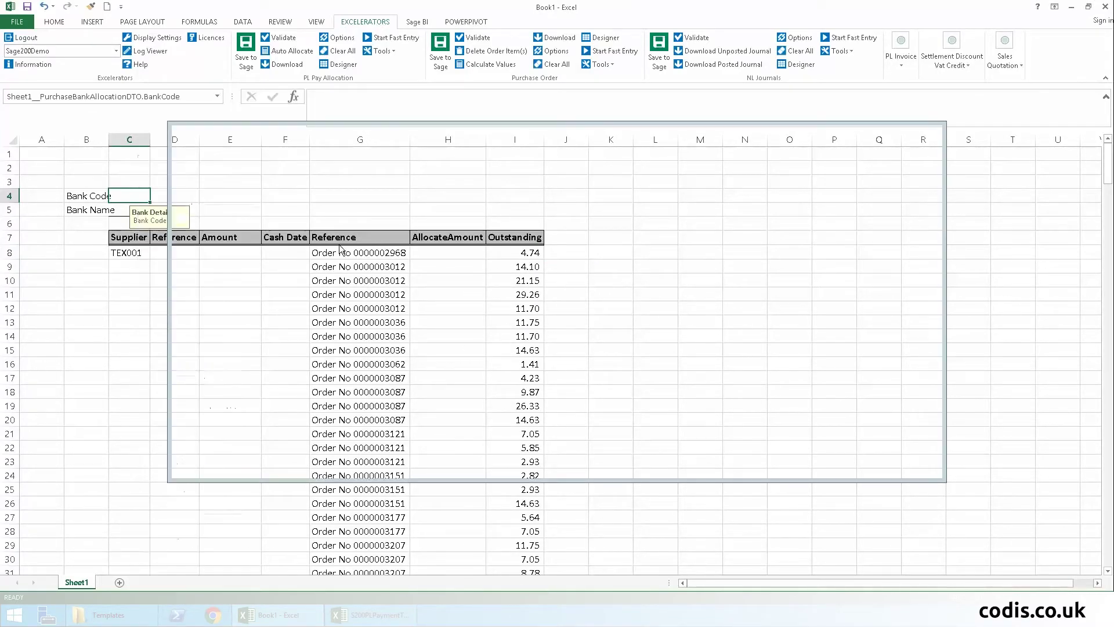
double_click(321, 196)
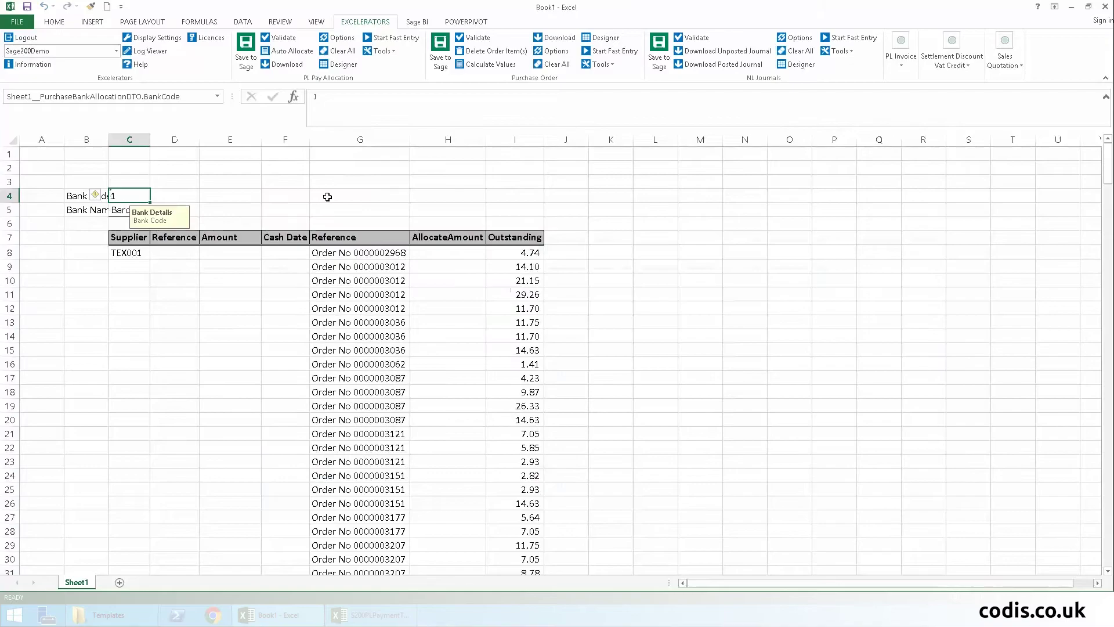
Enter receipt TEX500 for 10 in row 8, dated 01/05/2016 from the calendar.
left_click(176, 249)
type("TEX500")
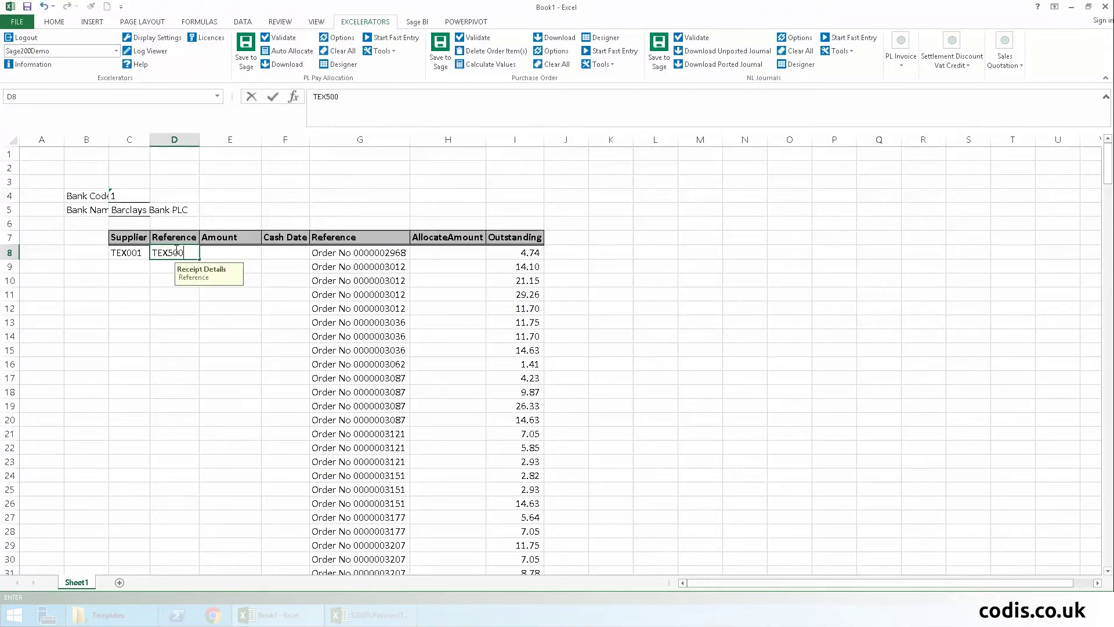
left_click(229, 251)
type("10")
right_click(266, 252)
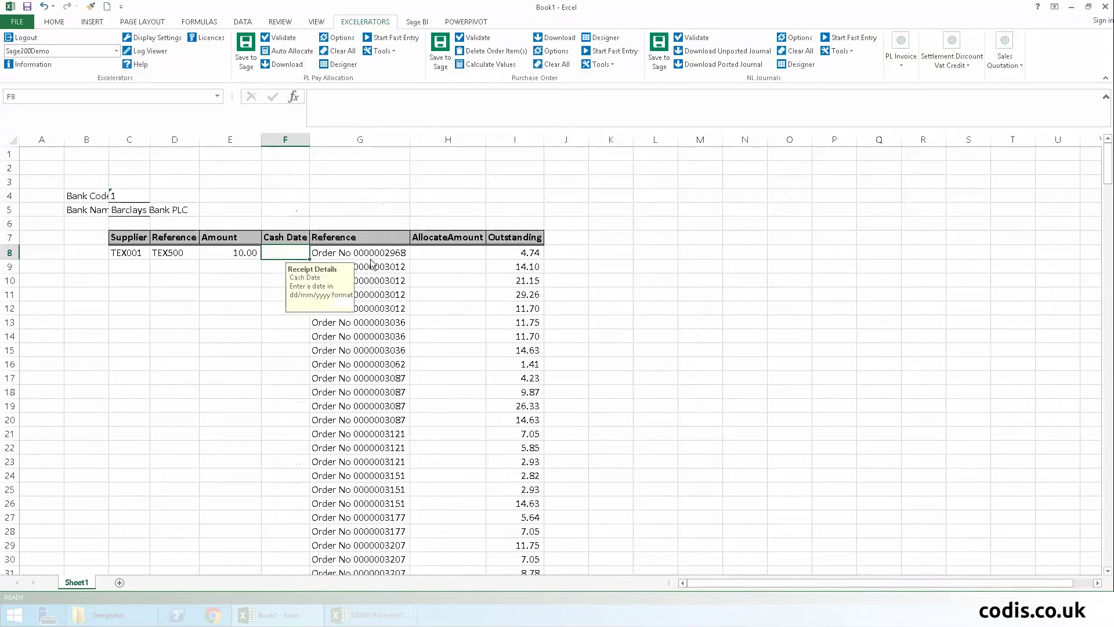
left_click(313, 237)
double_click(606, 283)
double_click(309, 139)
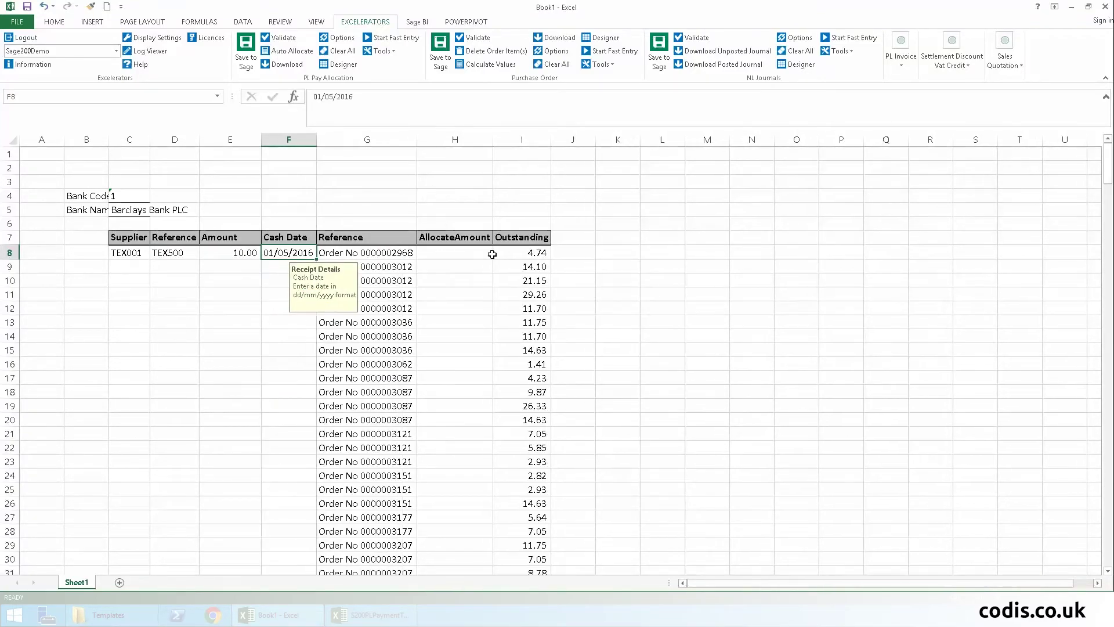
Allocate 5.00 to each order in H9 and H10.
left_click(467, 254)
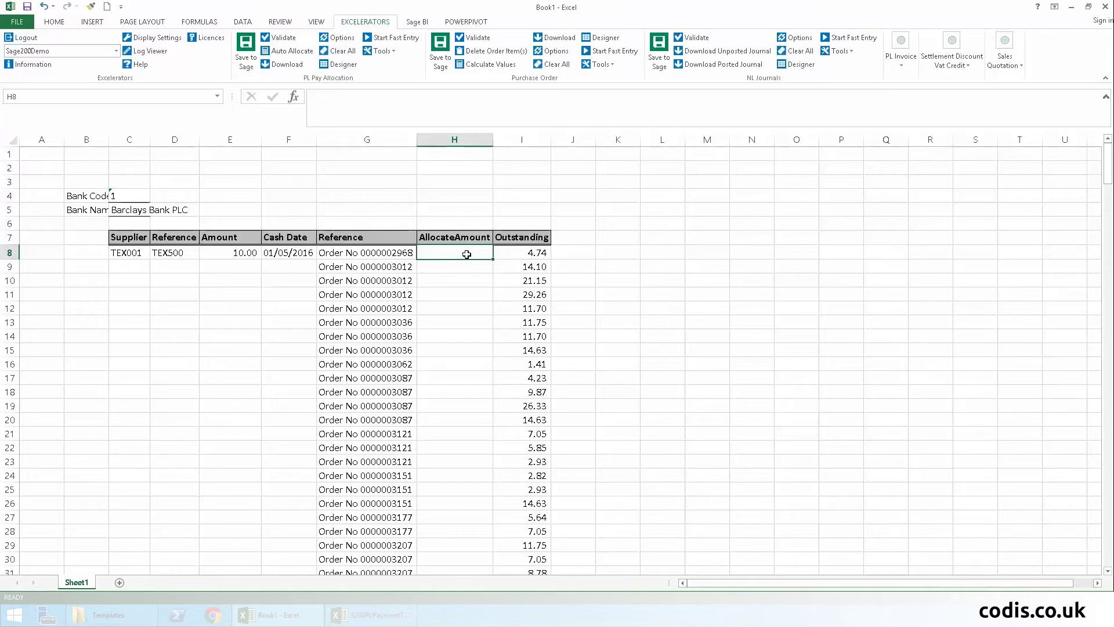
left_click(462, 266)
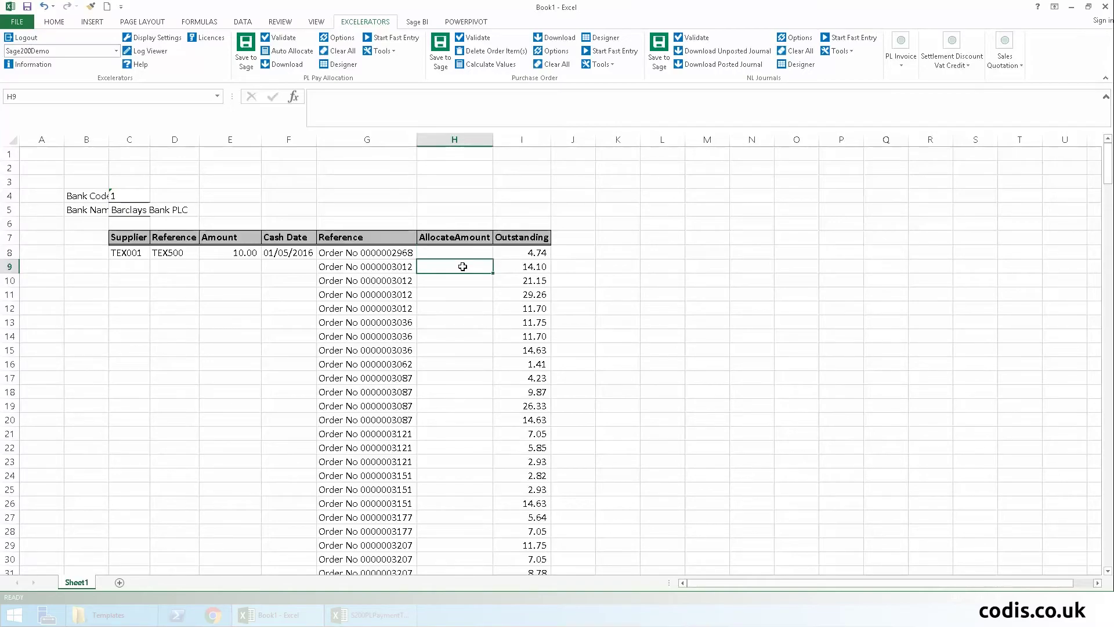
type("5")
key("Return")
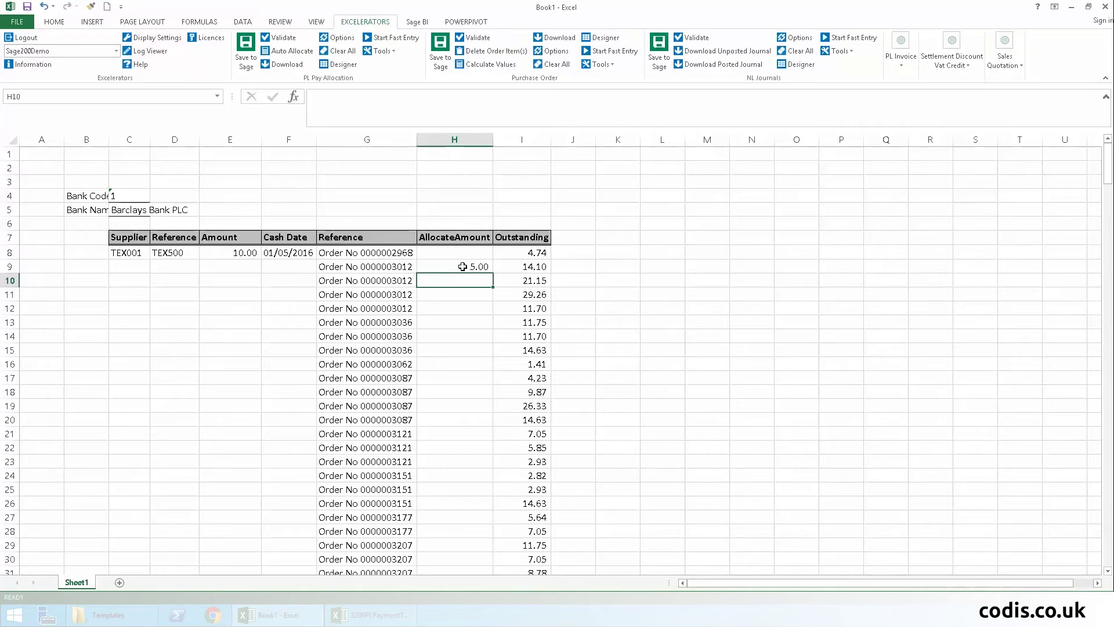
type("5")
key("Return")
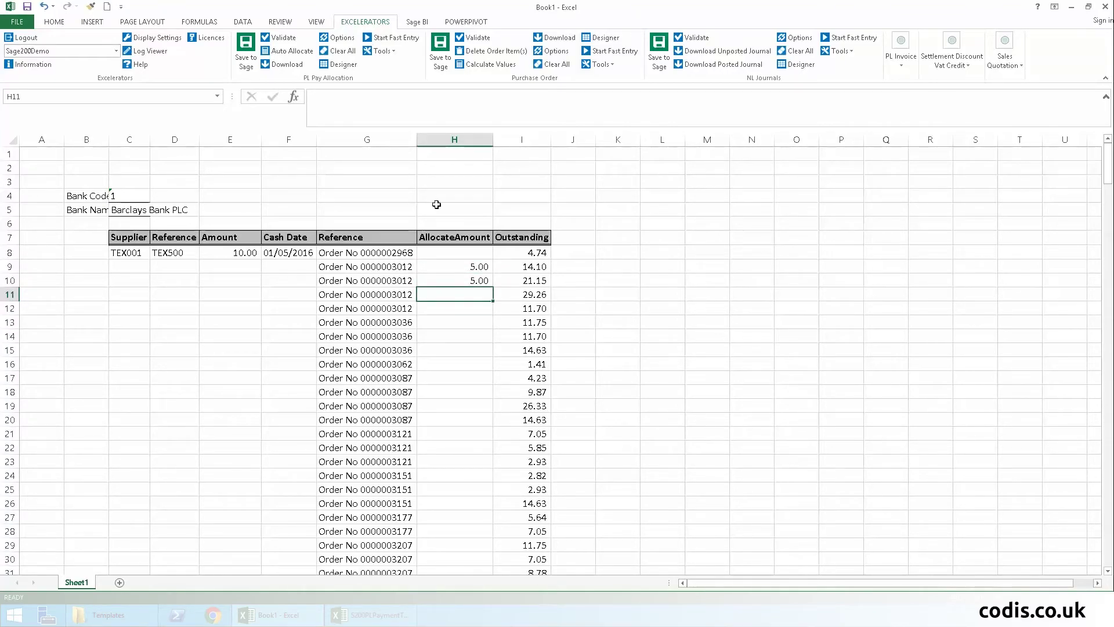
Validate the PL allocation as error-free and save it to the Sage200Demo company.
left_click(281, 38)
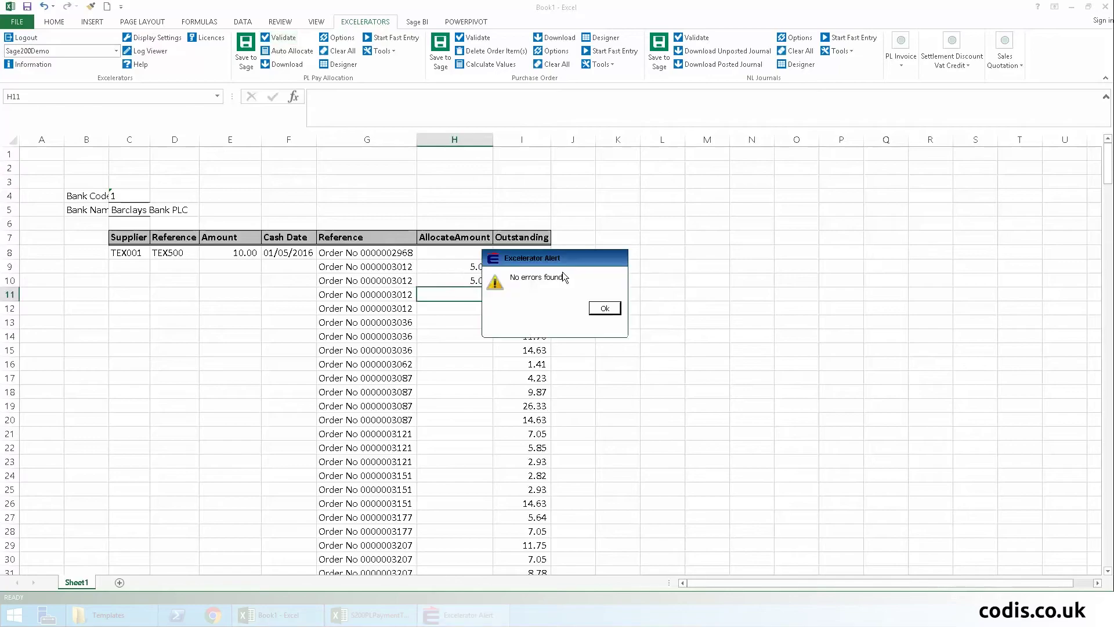
left_click(604, 311)
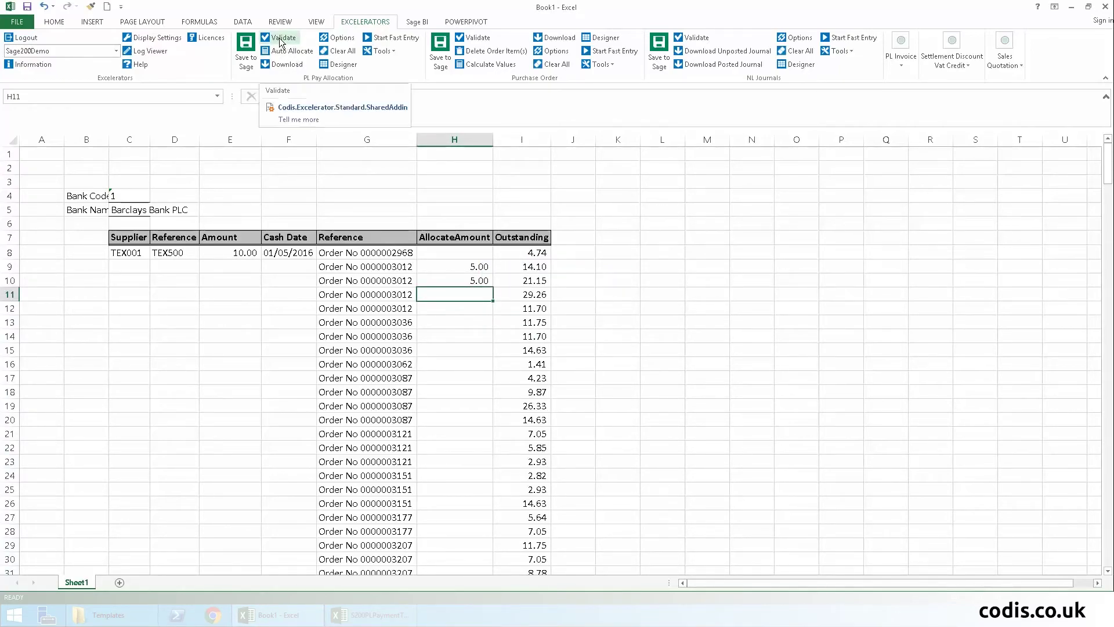
left_click(250, 45)
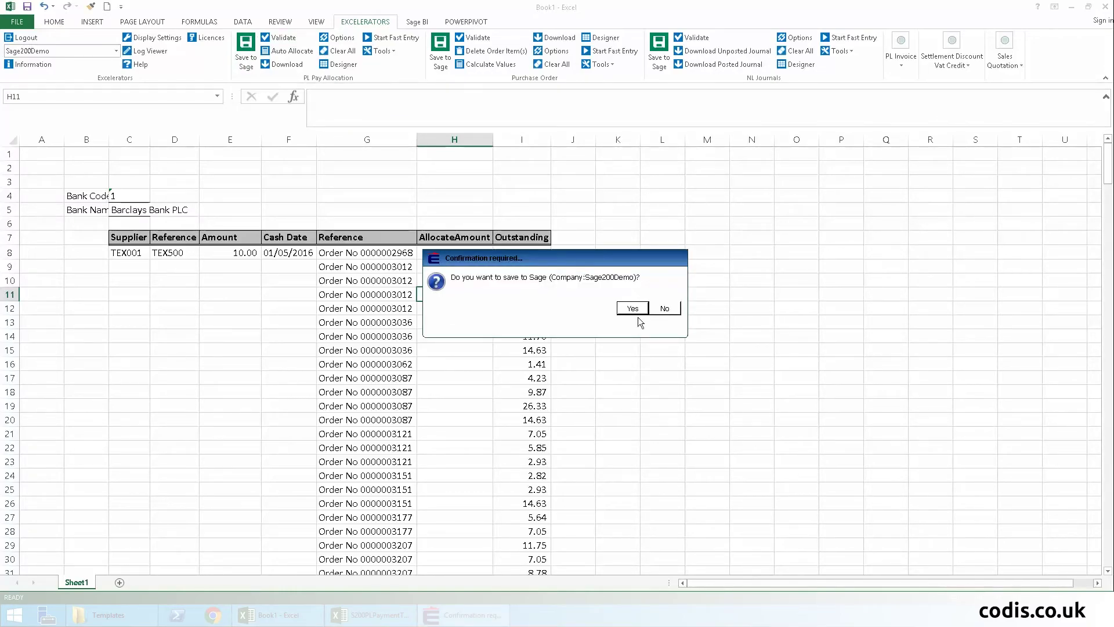
left_click(633, 308)
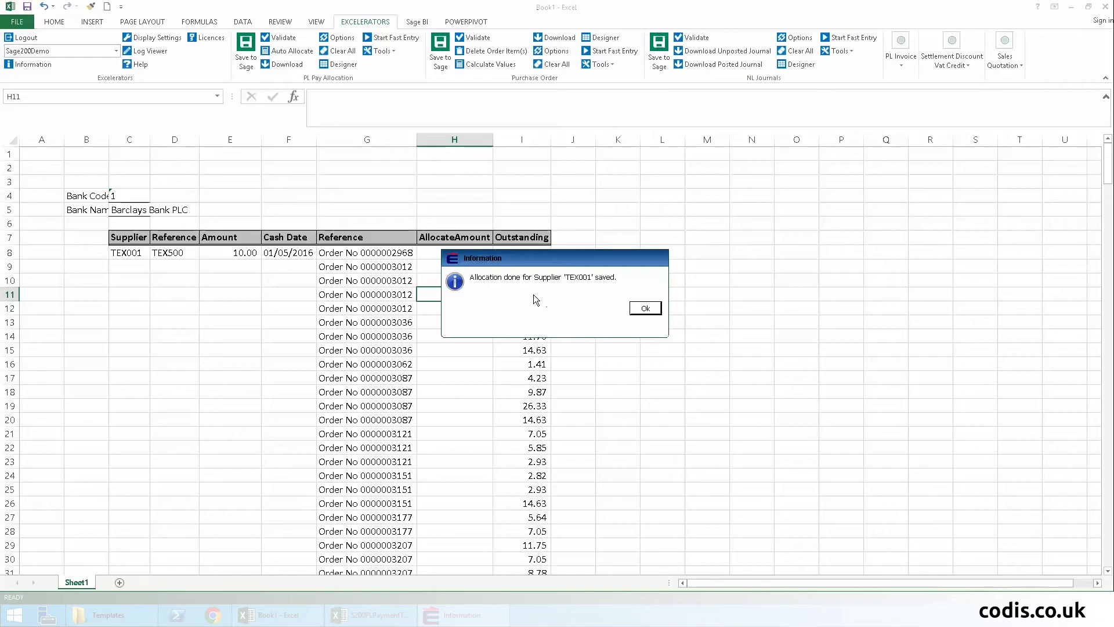
left_click(645, 308)
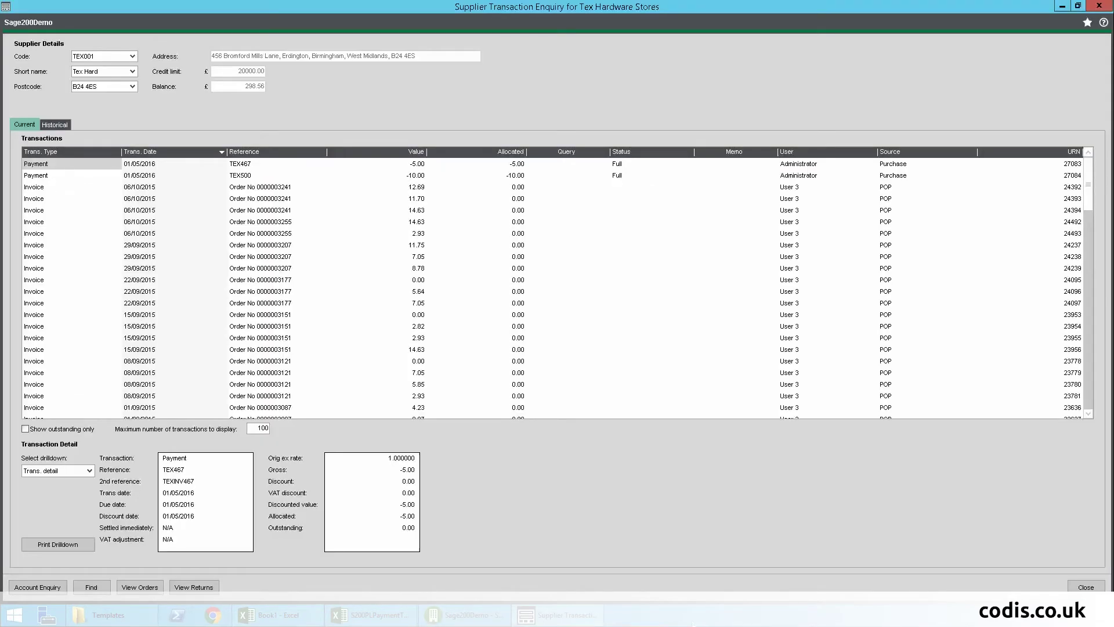